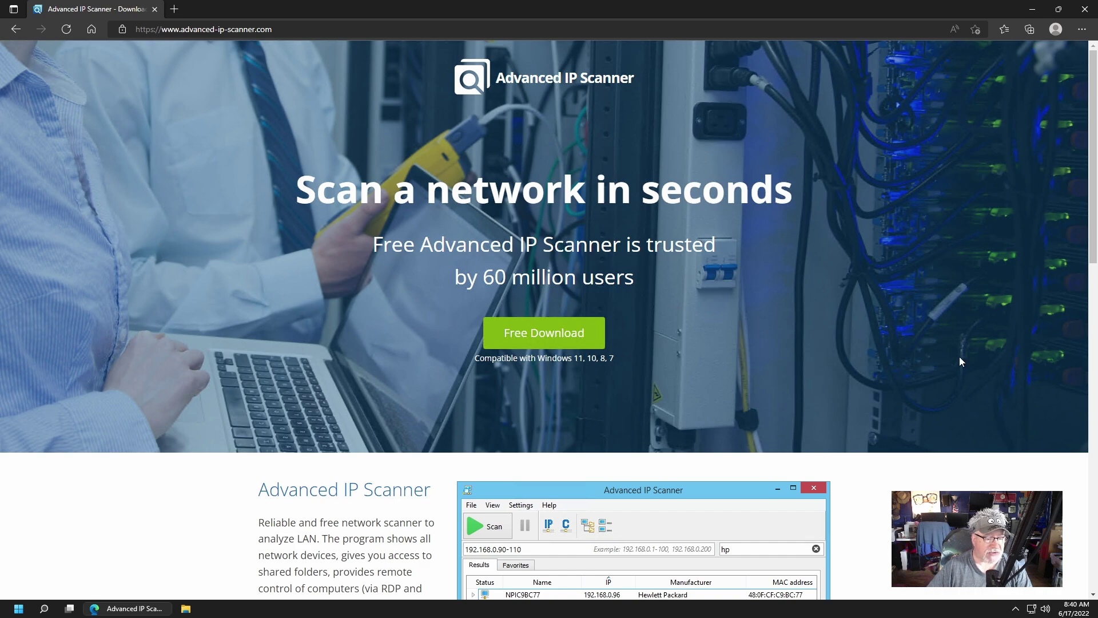
Step: Scroll through the Key Features section of the Advanced IP Scanner website
scroll(897, 346, down, 3)
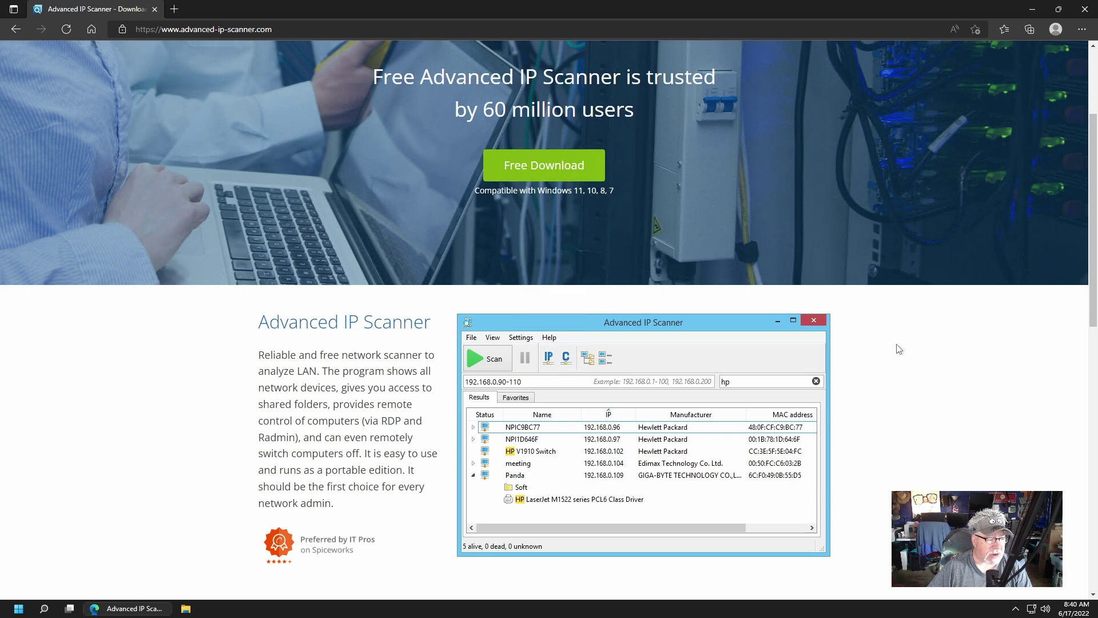
scroll(899, 349, down, 2)
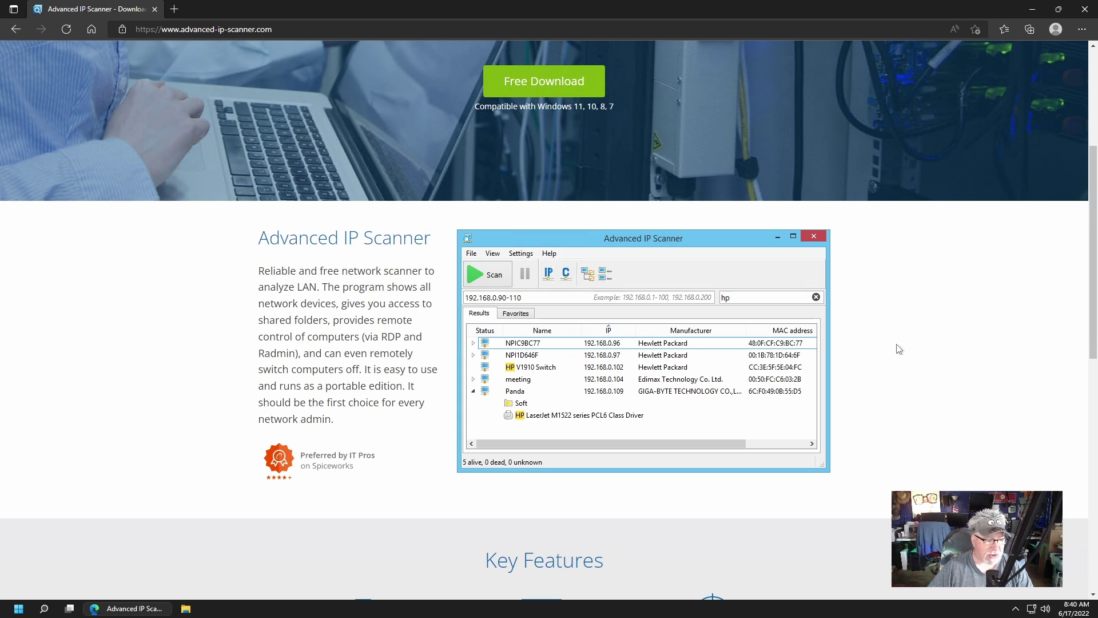
scroll(899, 349, down, 3)
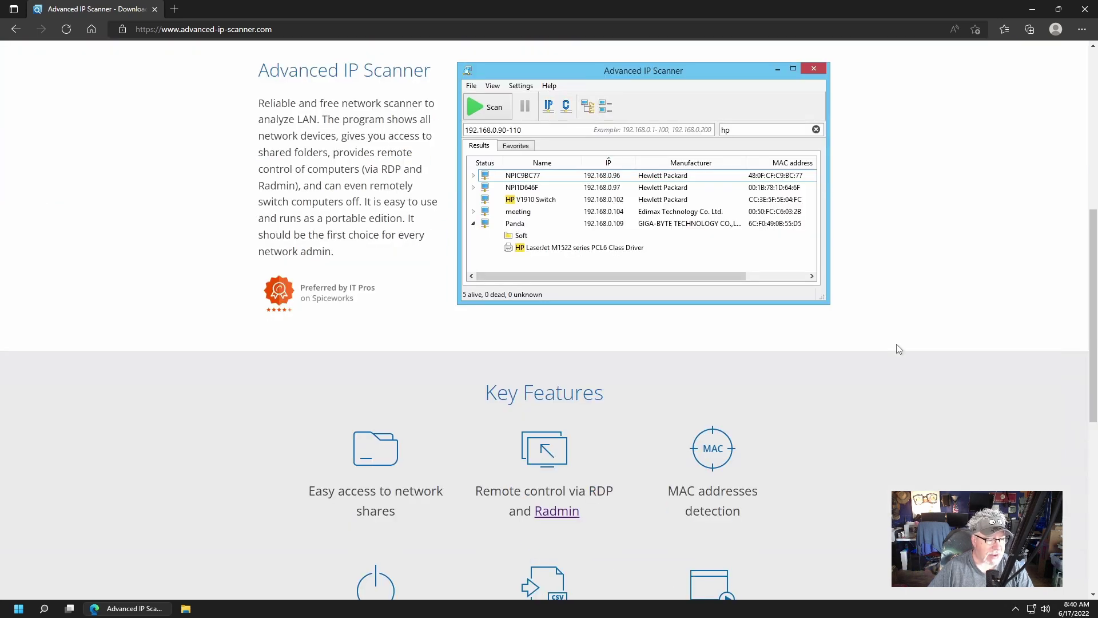
scroll(899, 349, down, 3)
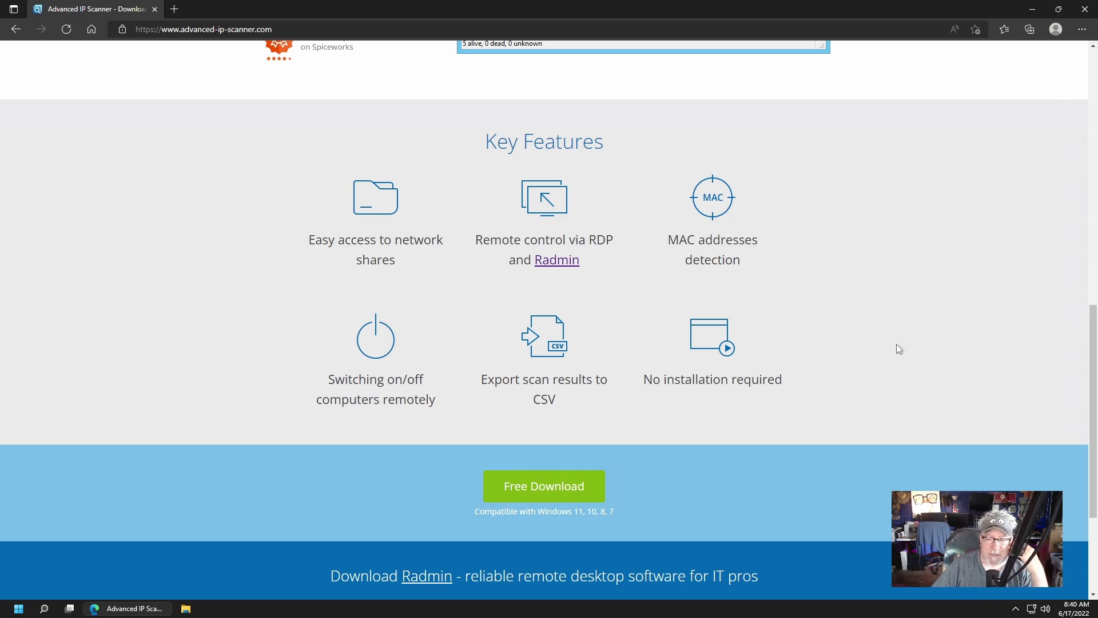
scroll(899, 349, down, 1)
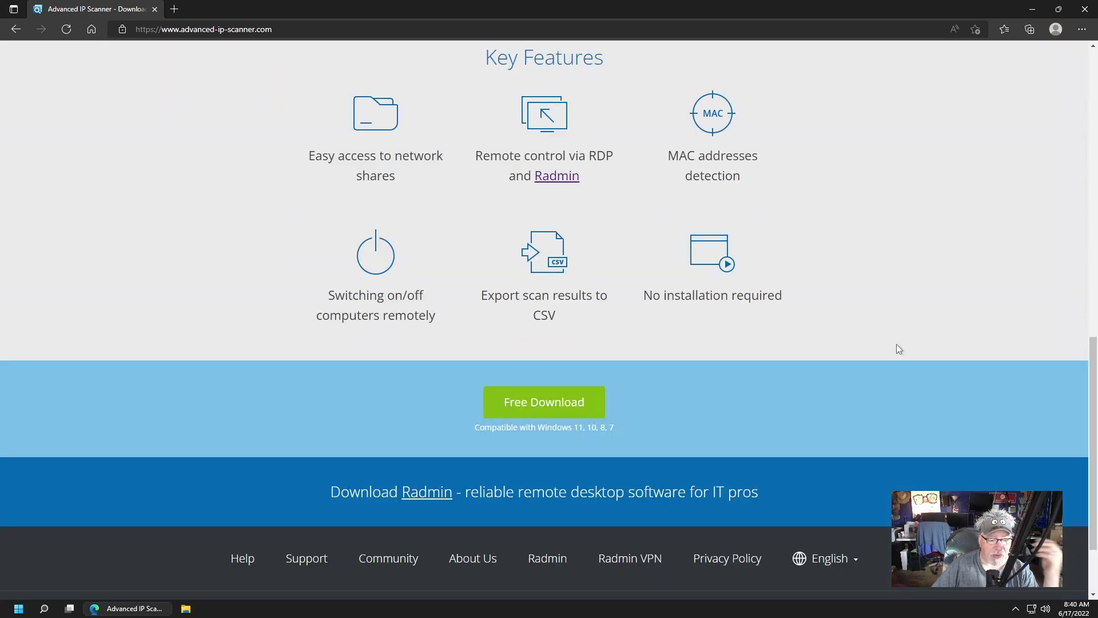
scroll(899, 349, up, 4)
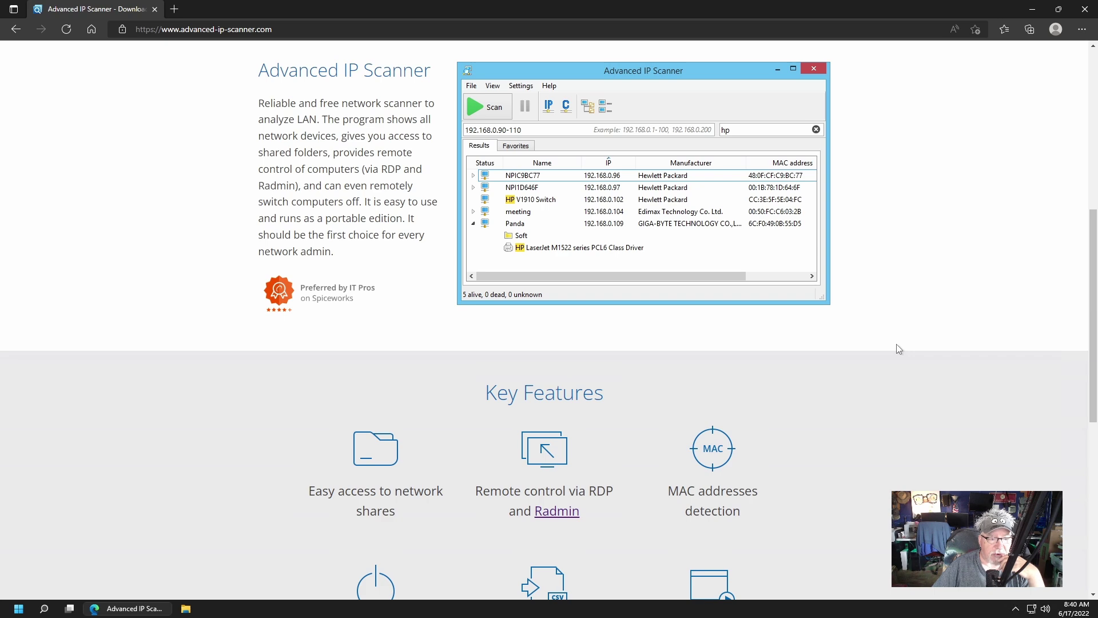
scroll(899, 349, up, 5)
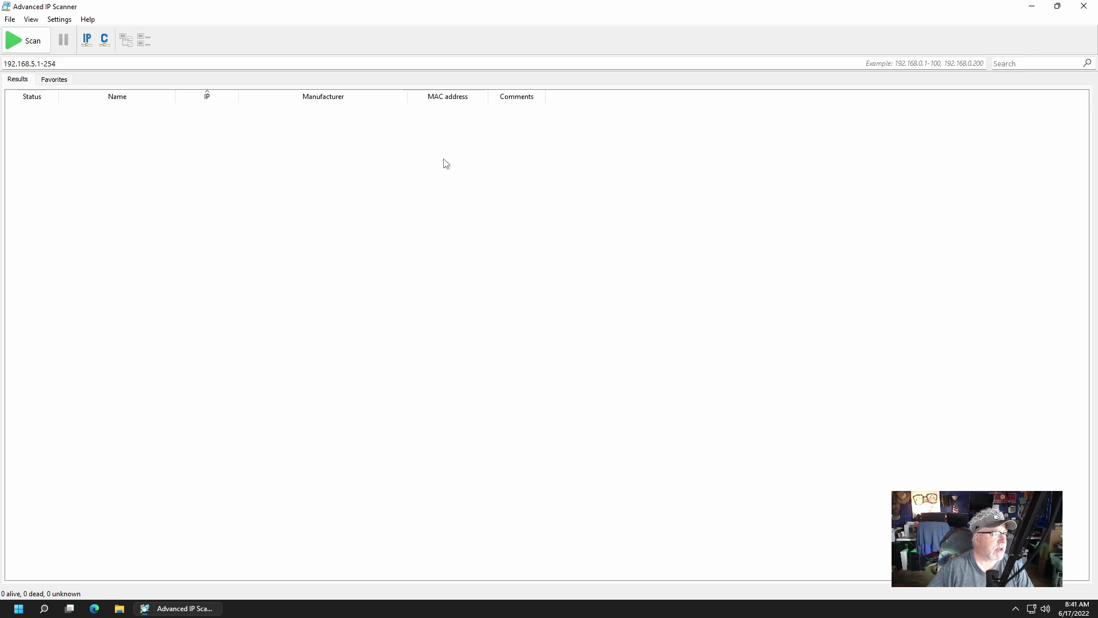
Step: Check the IP range history list, then turn on the action toolbar
key(F4)
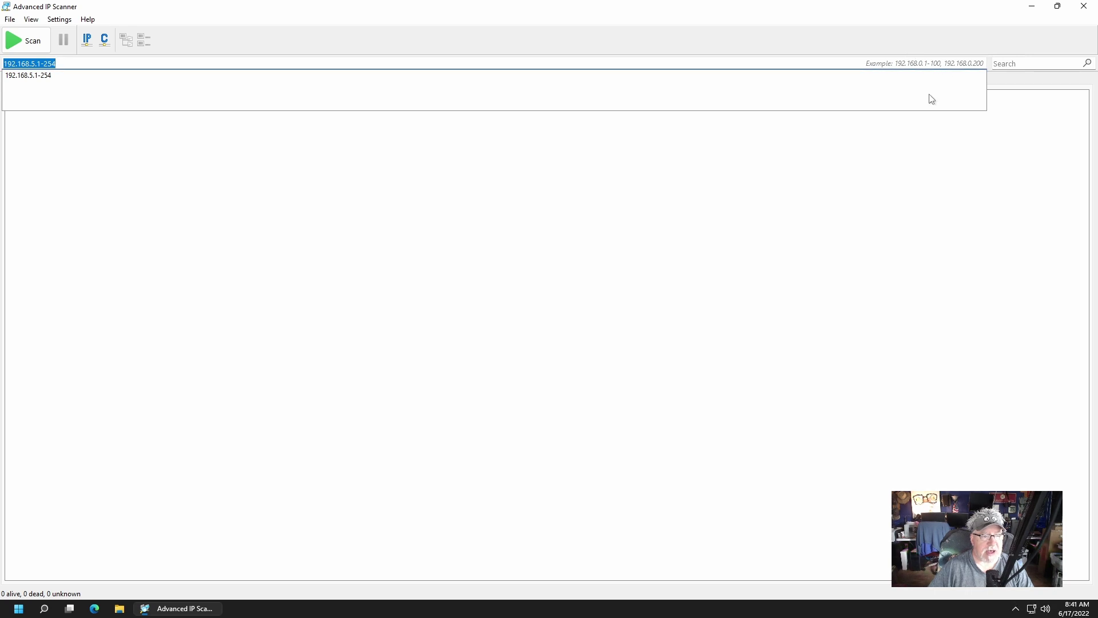
click(582, 29)
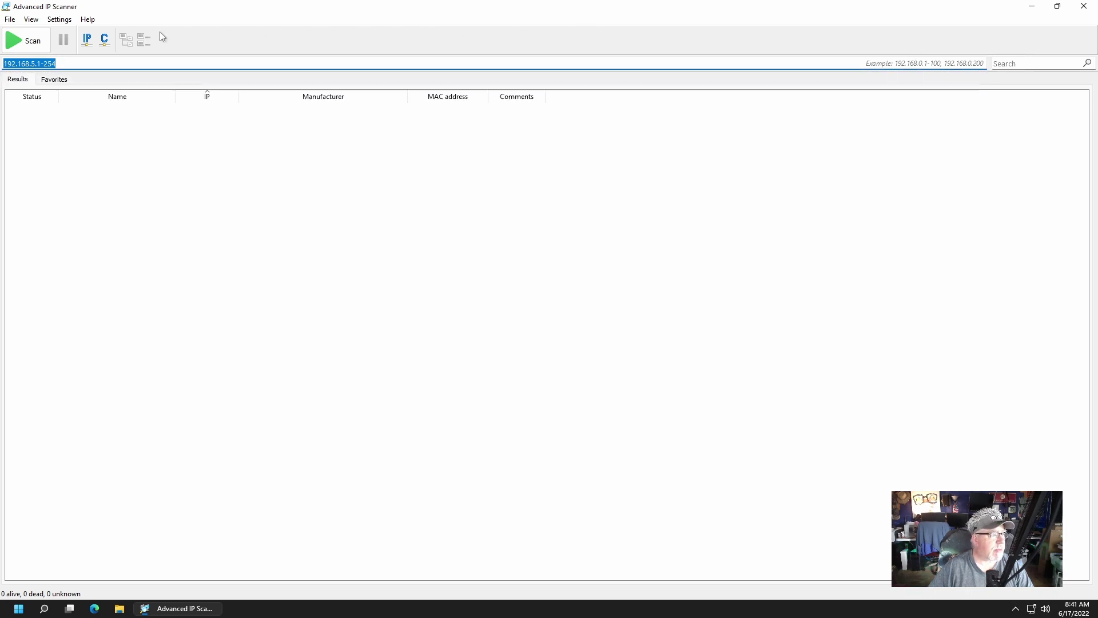
click(10, 20)
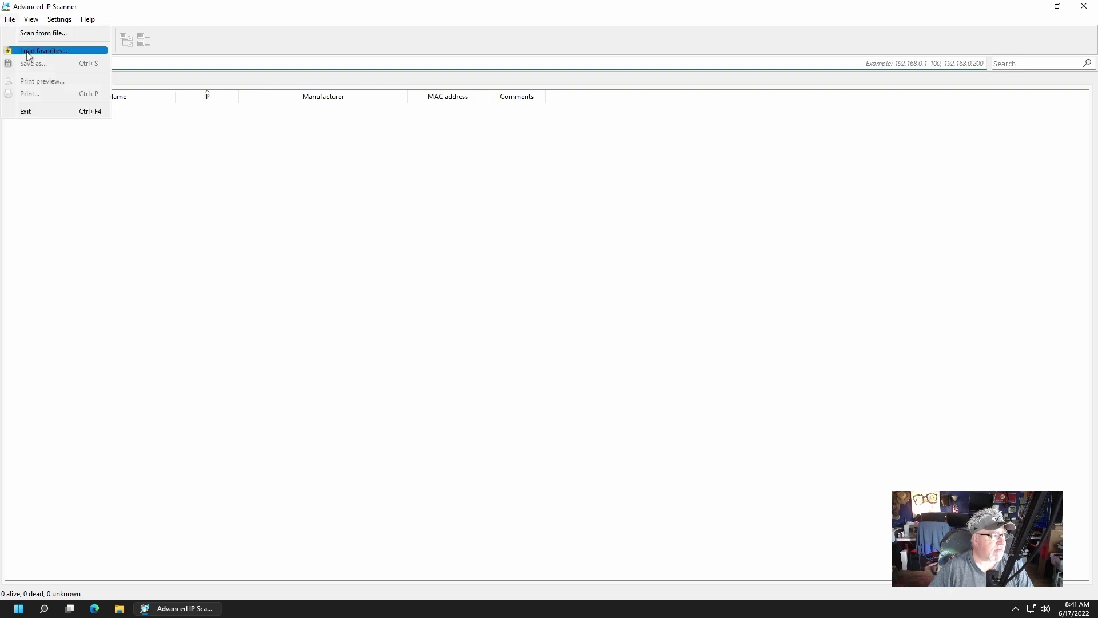
mouse_move(32, 22)
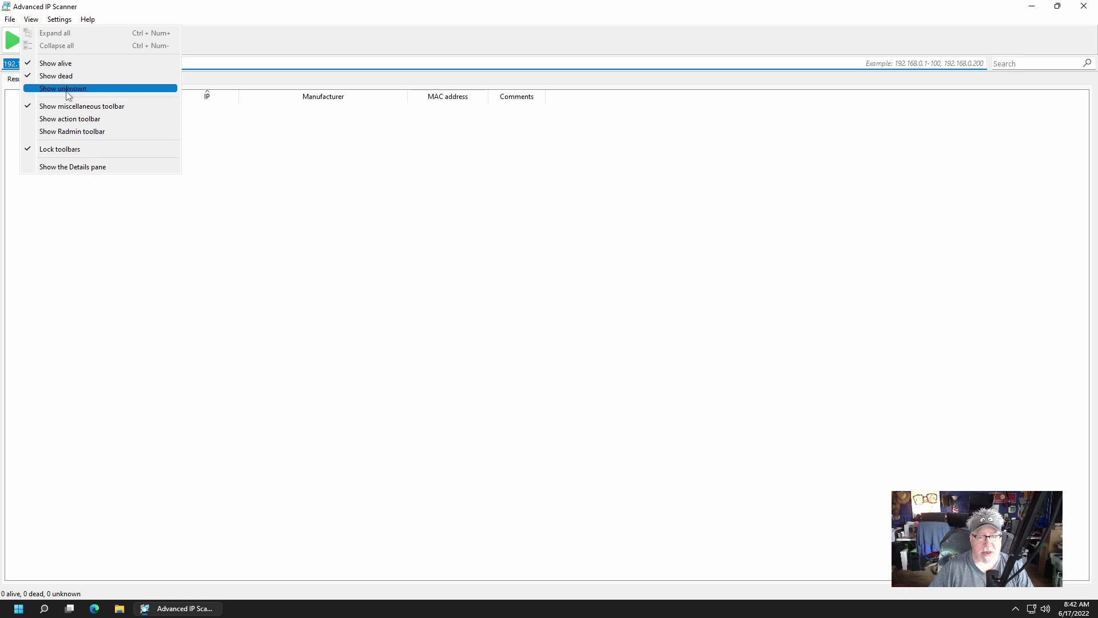
click(74, 124)
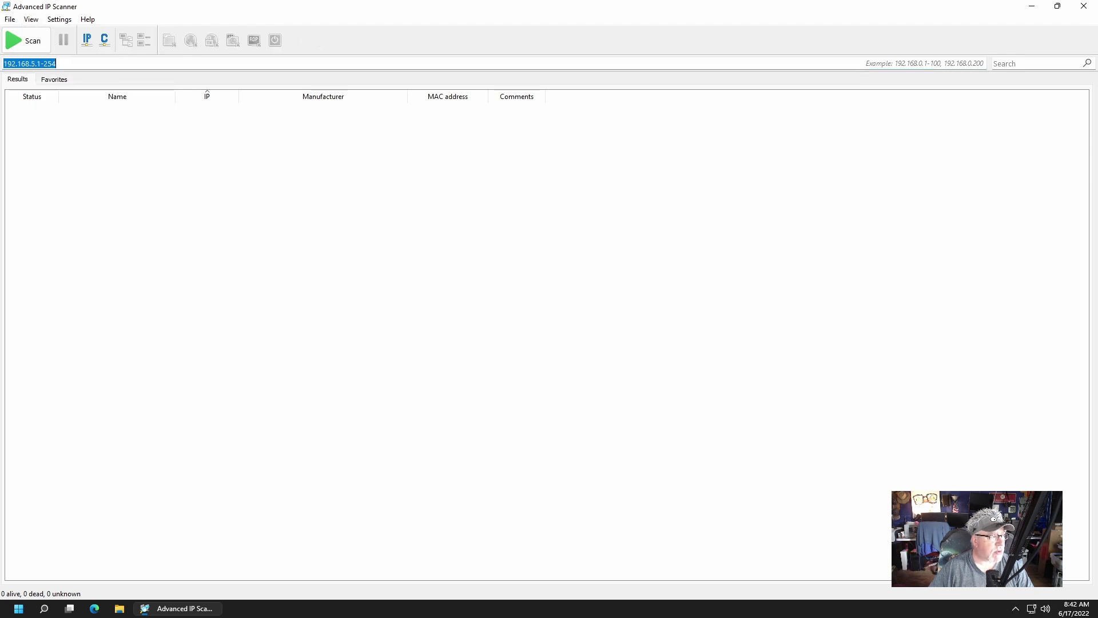
Step: Show the Details pane and widen it beside the results list
click(34, 21)
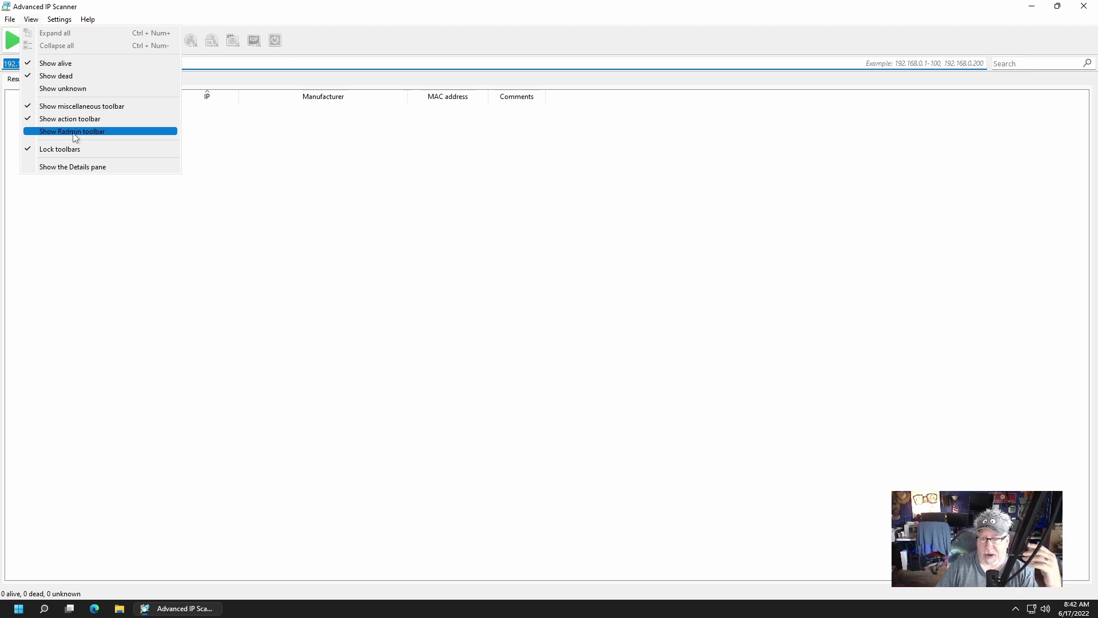
click(90, 175)
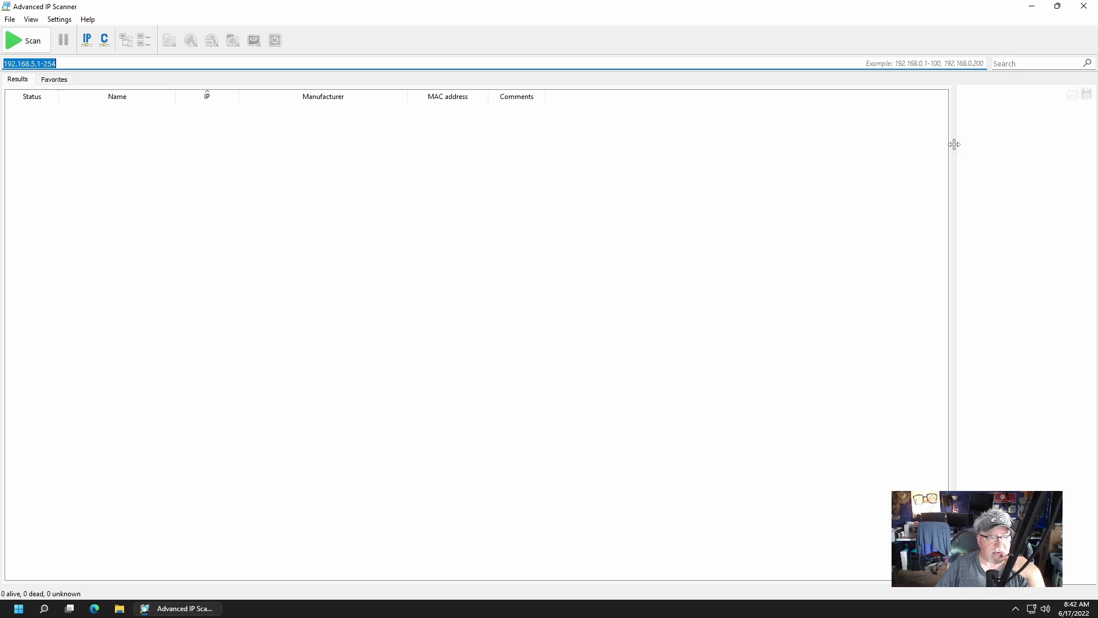
drag(953, 171, 781, 169)
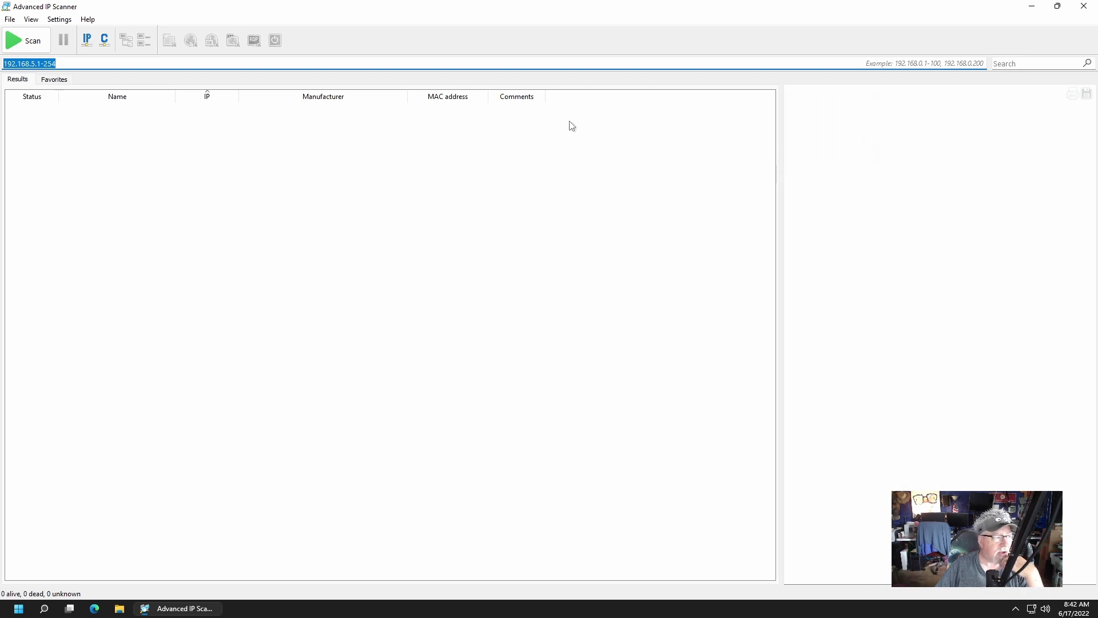
Step: In Options, uncheck Radmin availability, review the Performance and Misc pages, and confirm with OK
click(63, 21)
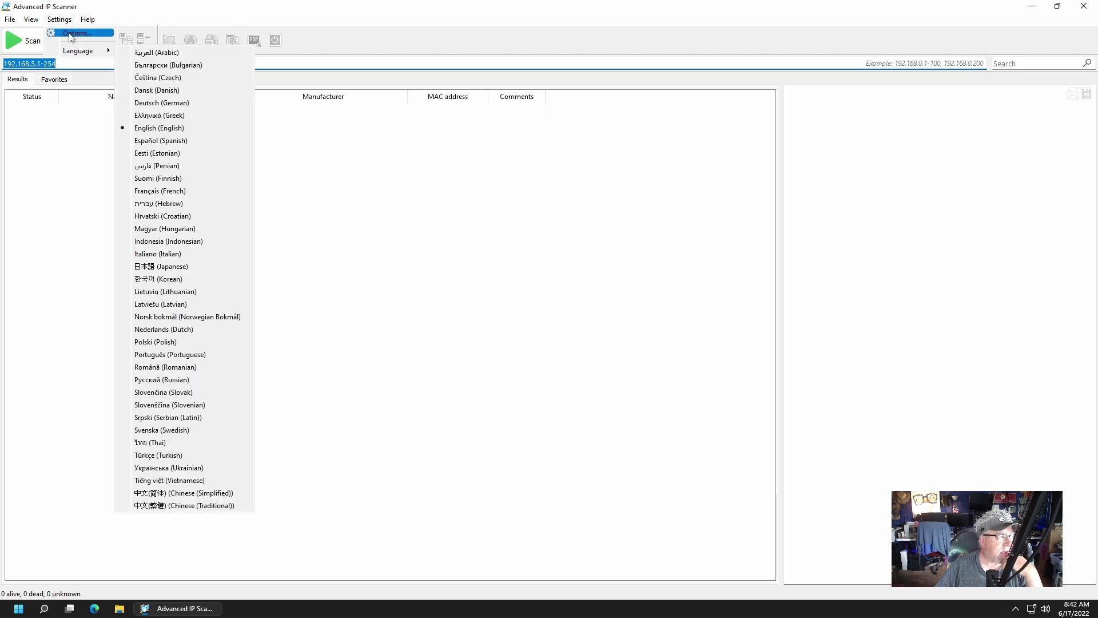
click(81, 34)
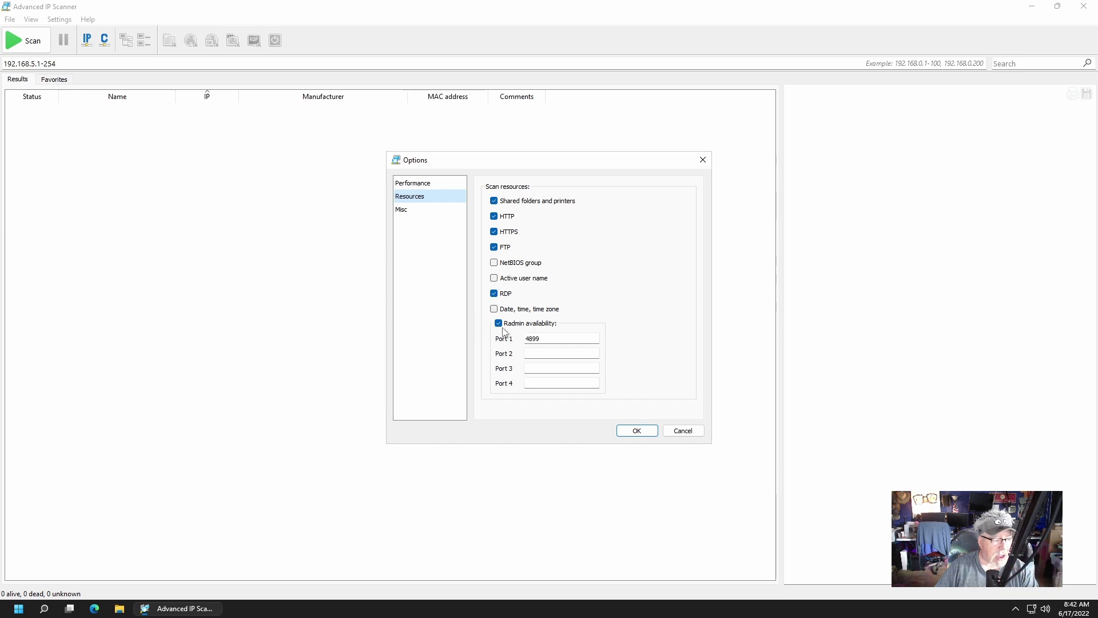
click(499, 324)
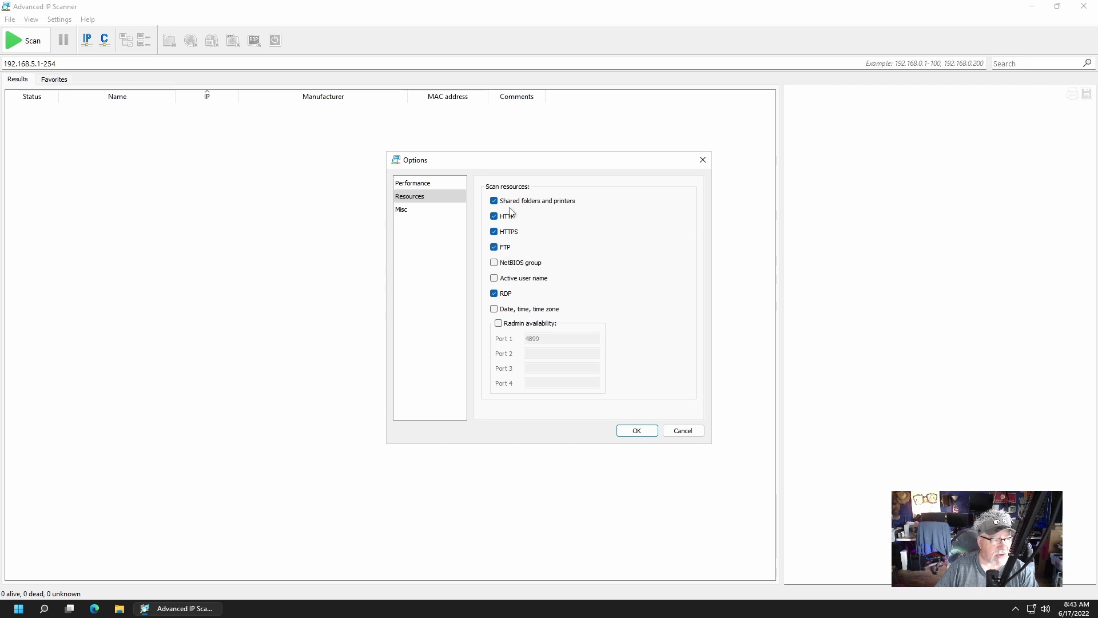
click(426, 185)
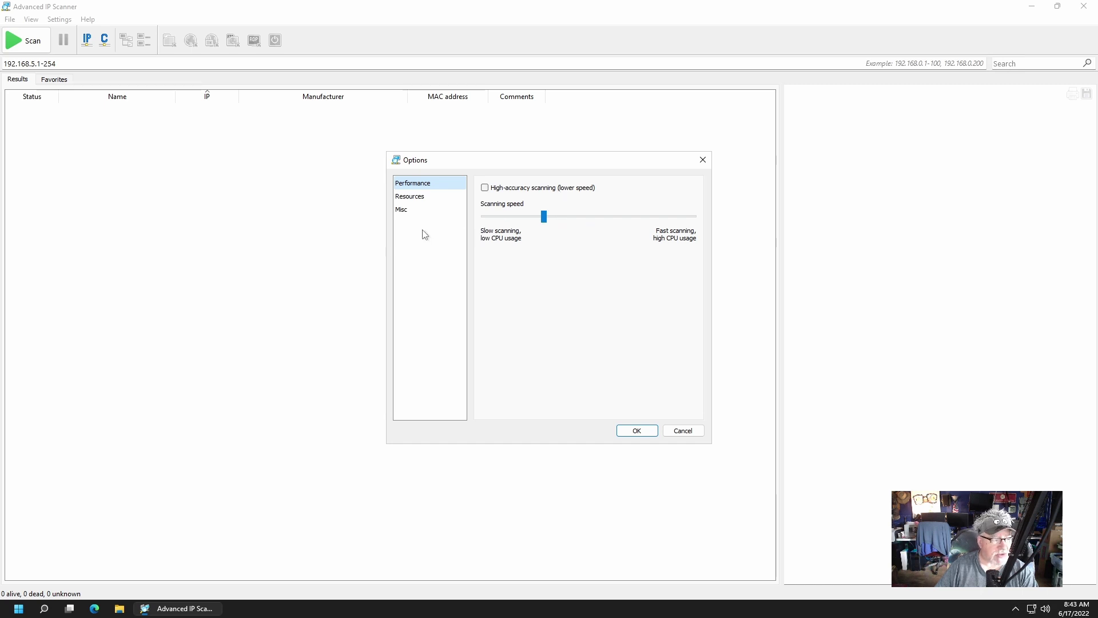
click(409, 211)
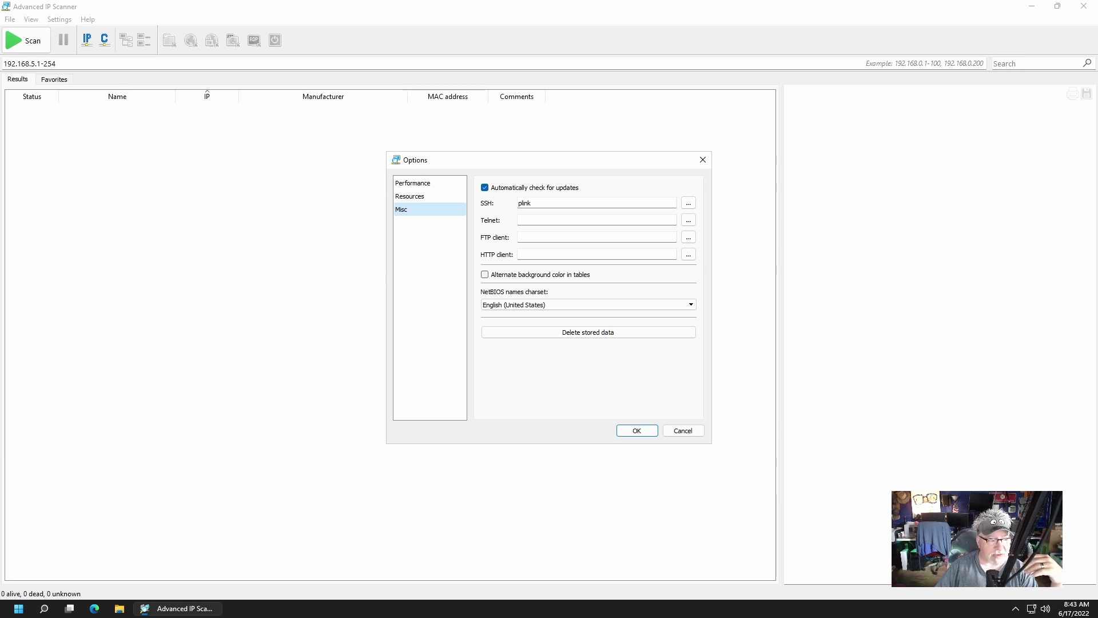
click(643, 433)
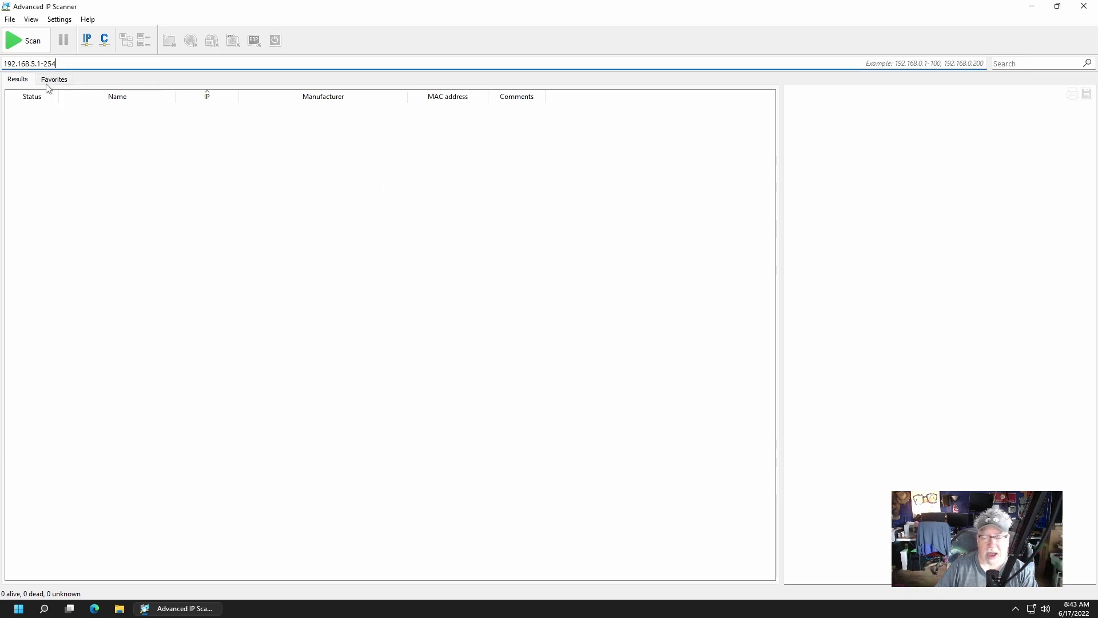
Step: Scan 192.168.5.1-254, finding 68 alive, 5 dead and 181 unknown hosts
click(47, 49)
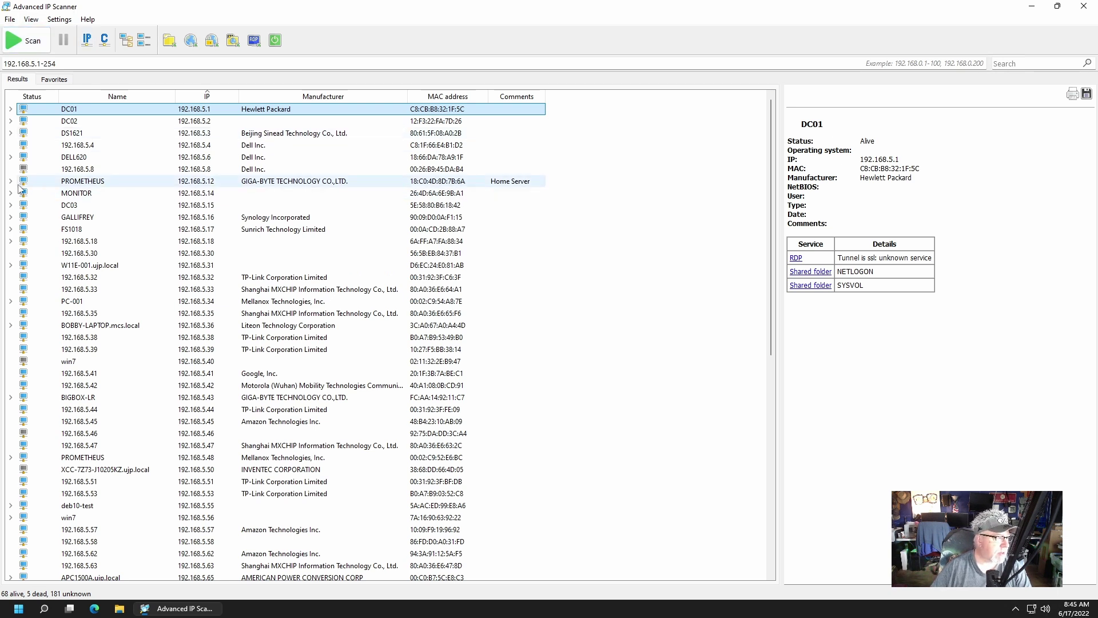
Step: Select and expand PROMETHEUS (192.168.5.12), then open its context menu
click(99, 183)
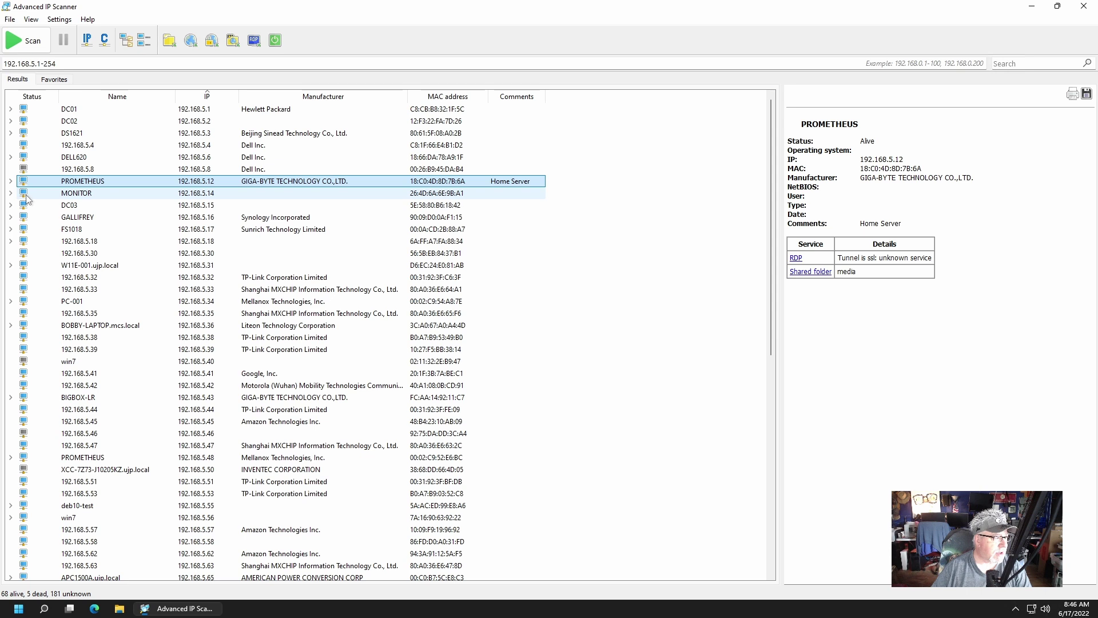
click(10, 181)
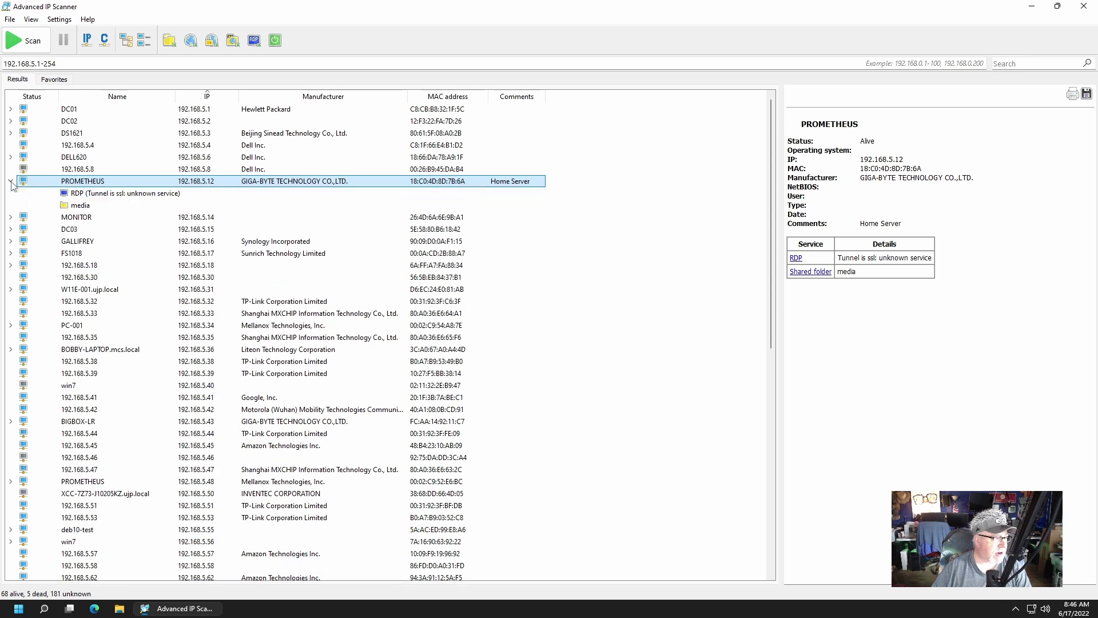
right_click(86, 185)
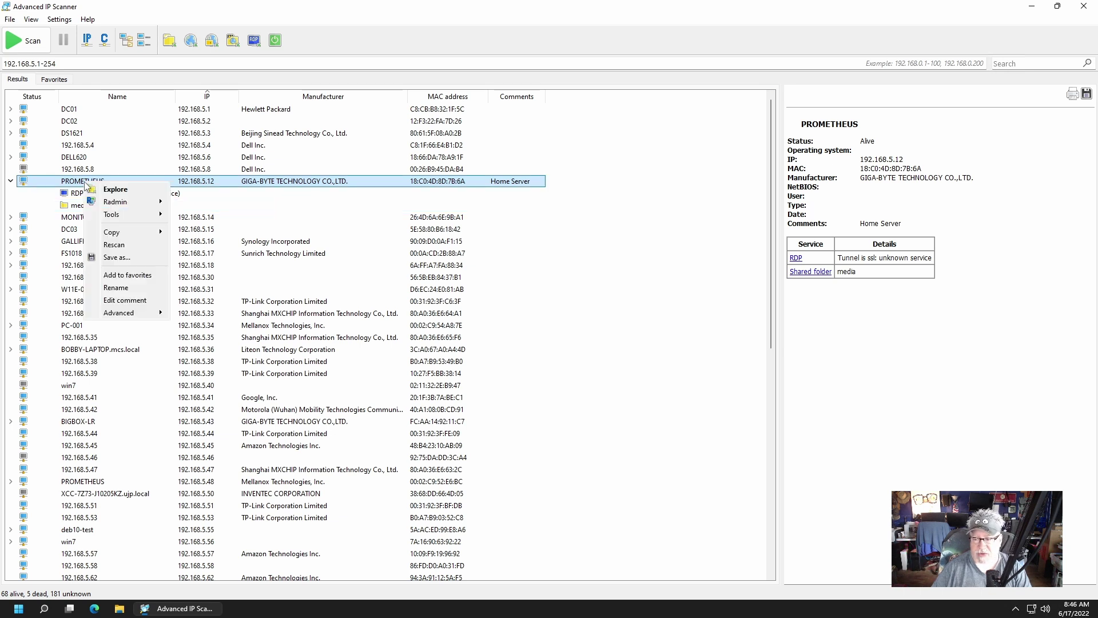
Step: Explore PROMETHEUS's shares and open the media folder on 192.168.5.12
click(124, 190)
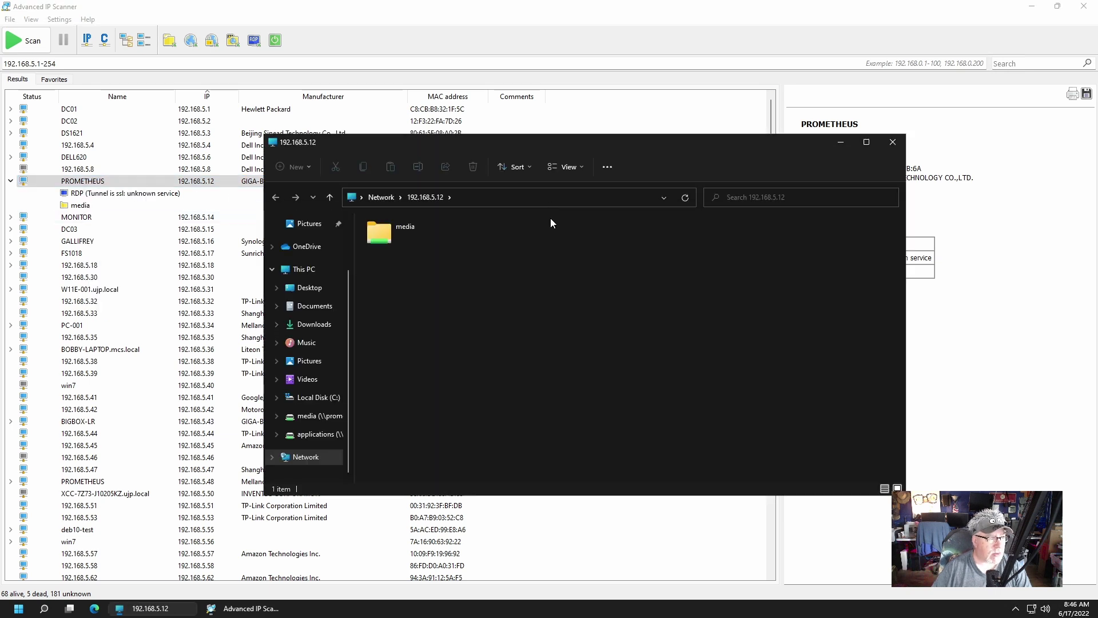
double_click(383, 239)
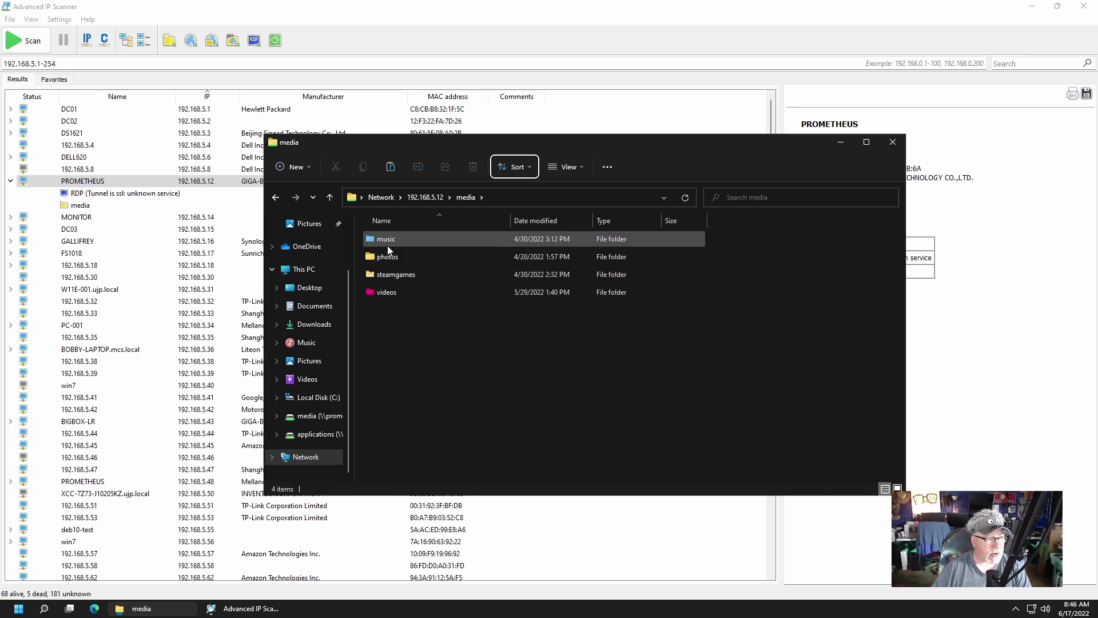
Step: Close the media folder and start pinging PROMETHEUS at 192.168.5.12 via Tools > Ping
click(890, 144)
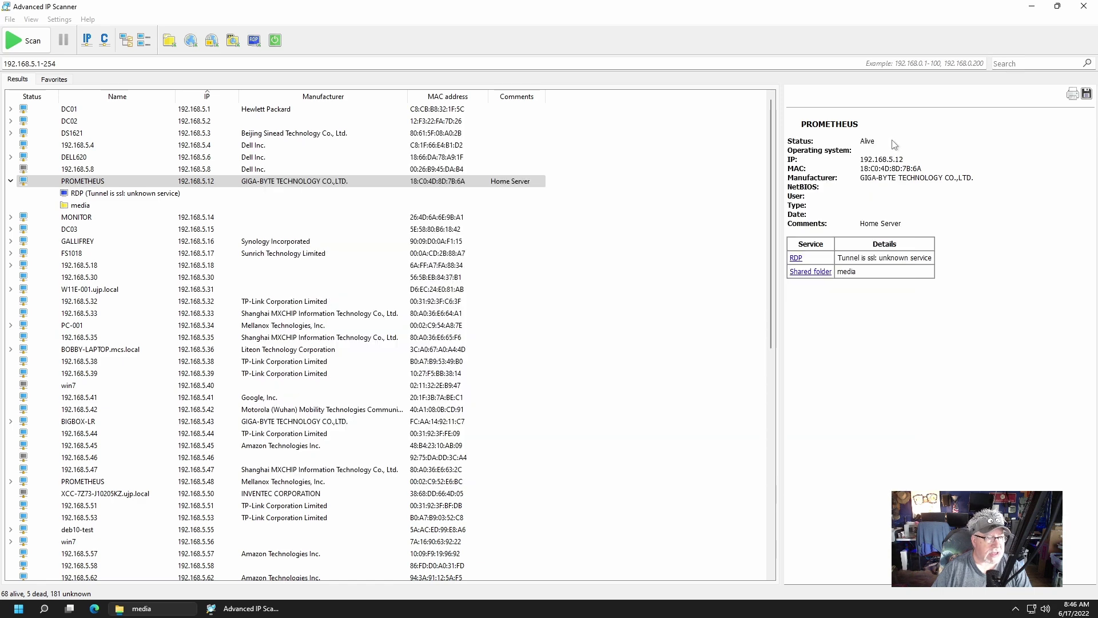
right_click(266, 184)
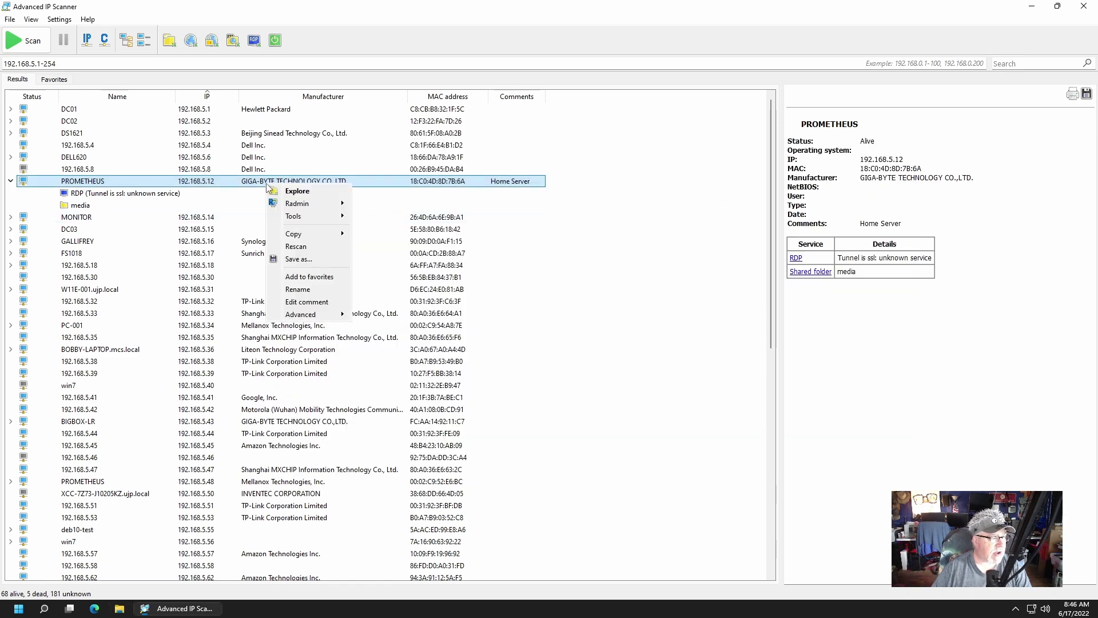
mouse_move(319, 217)
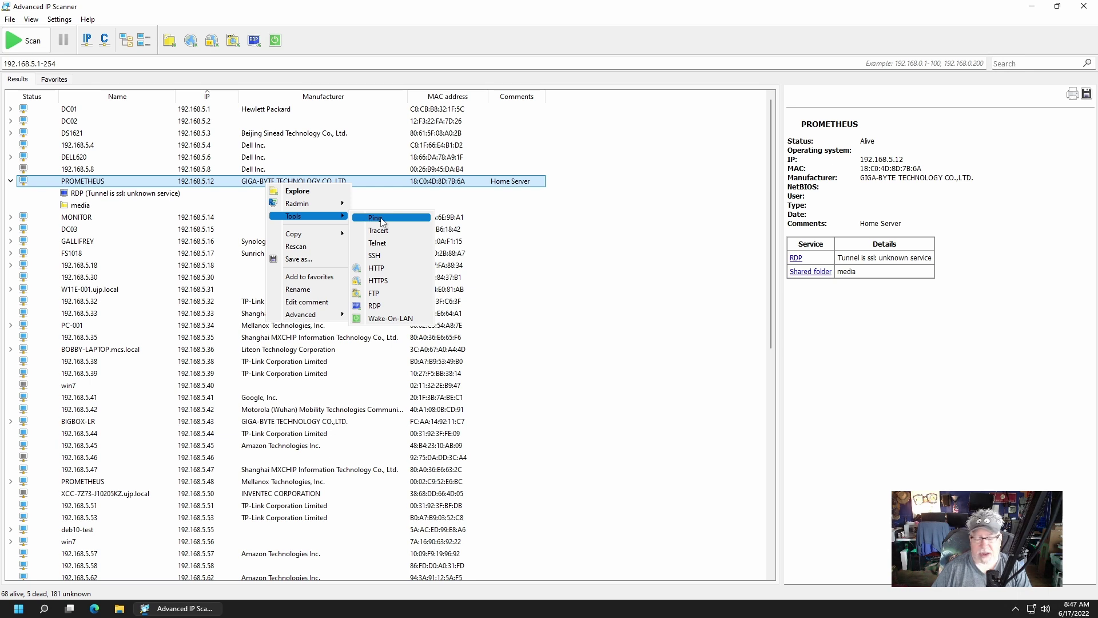
click(382, 221)
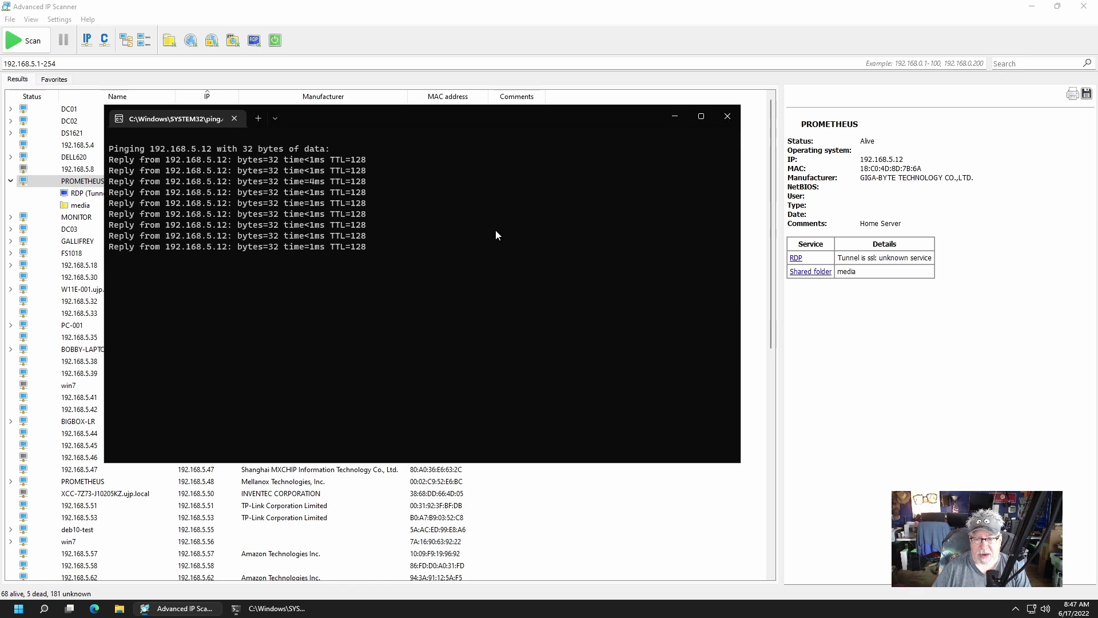
Step: Close the ping console for 192.168.5.12
click(727, 116)
Step: Show PROMETHEUS's Tools submenu listing Ping, Tracert, SSH, RDP and Wake-On-LAN
right_click(435, 187)
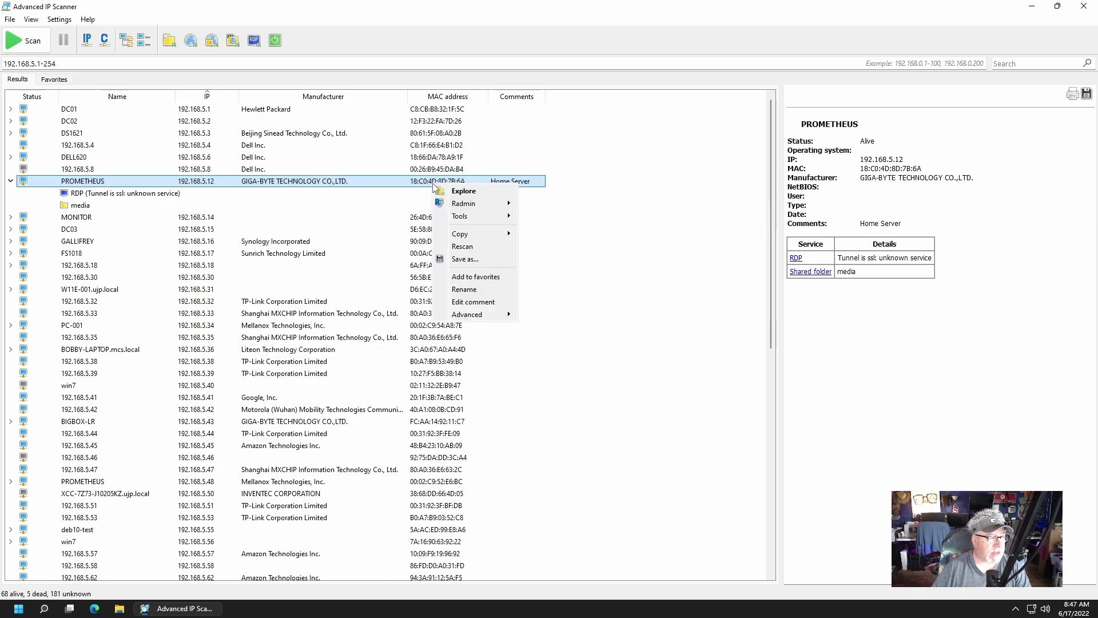
mouse_move(480, 221)
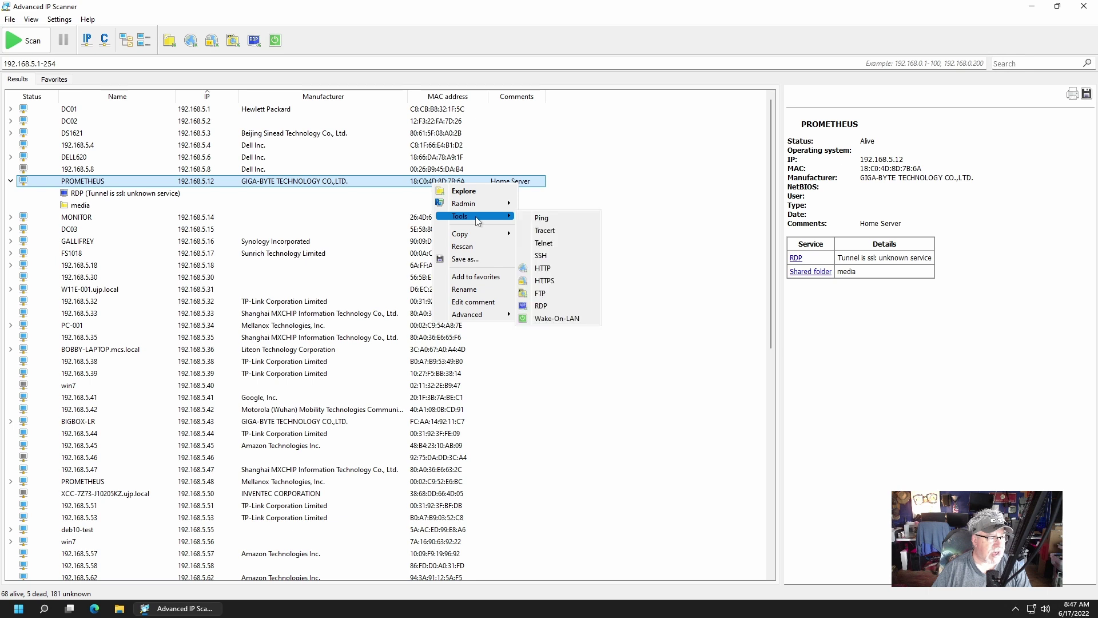
Step: Launch RDP to PROMETHEUS and enter a different account's user name and password
click(543, 307)
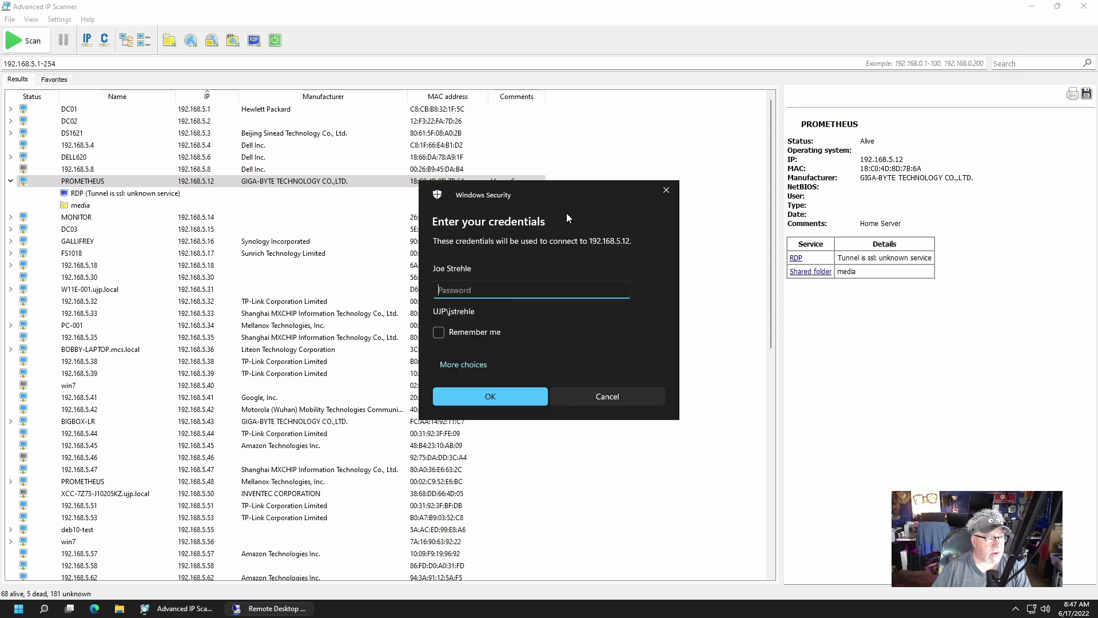
click(460, 364)
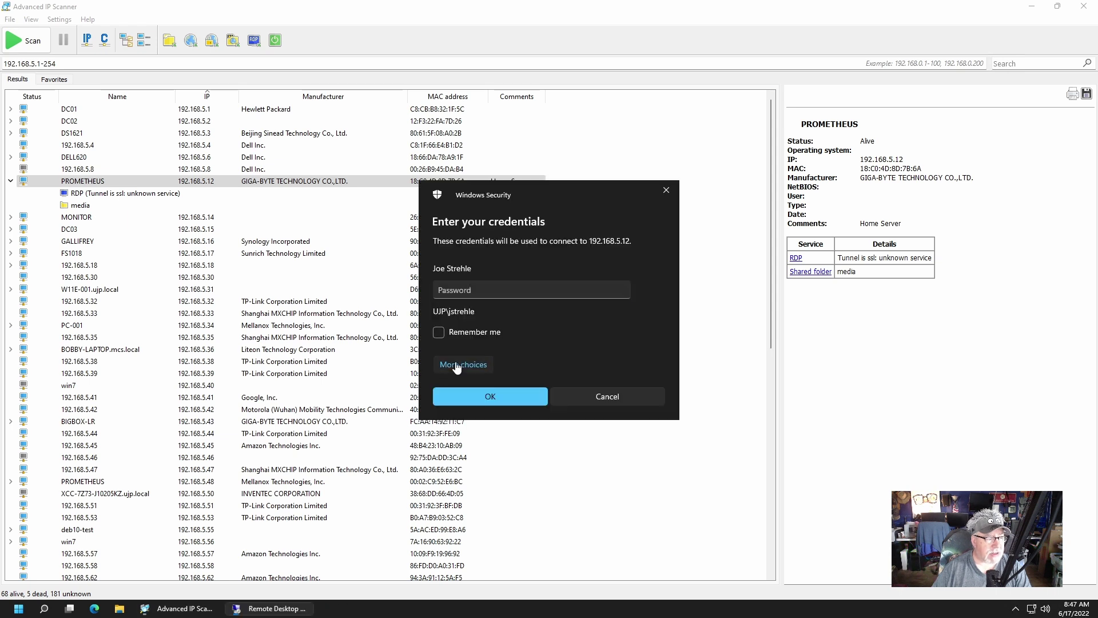
click(481, 426)
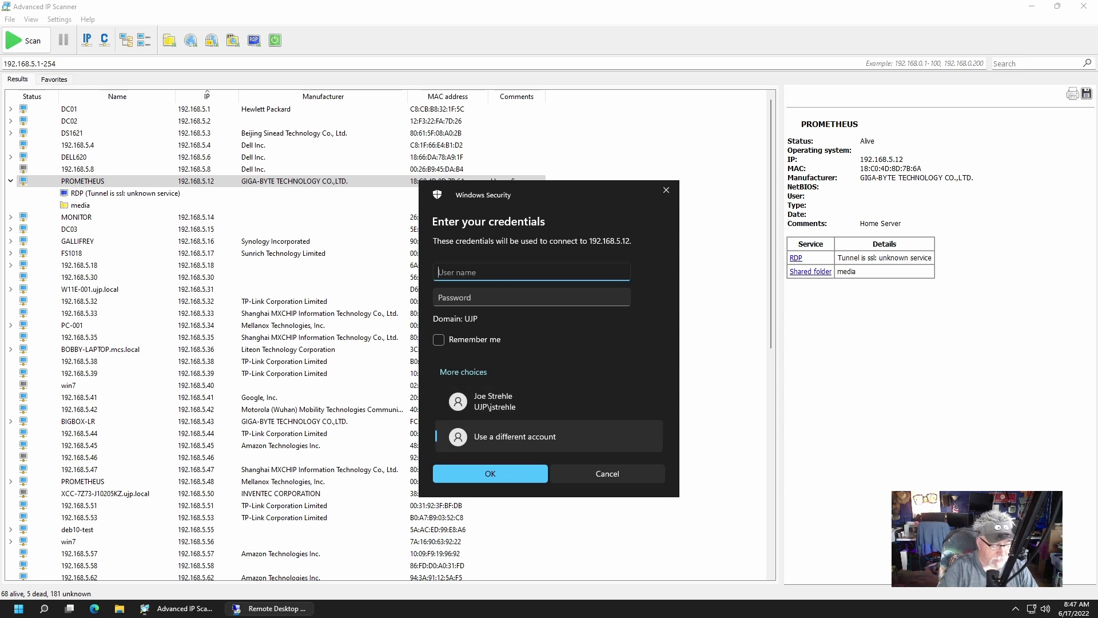
text(adama)
key(Tab)
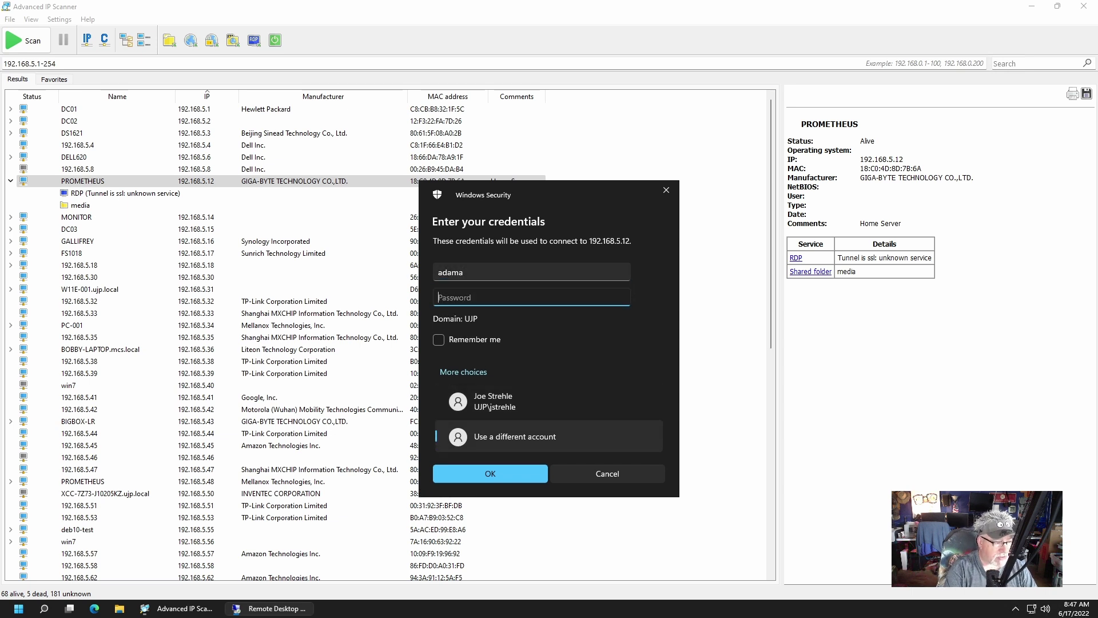
text(•••••)
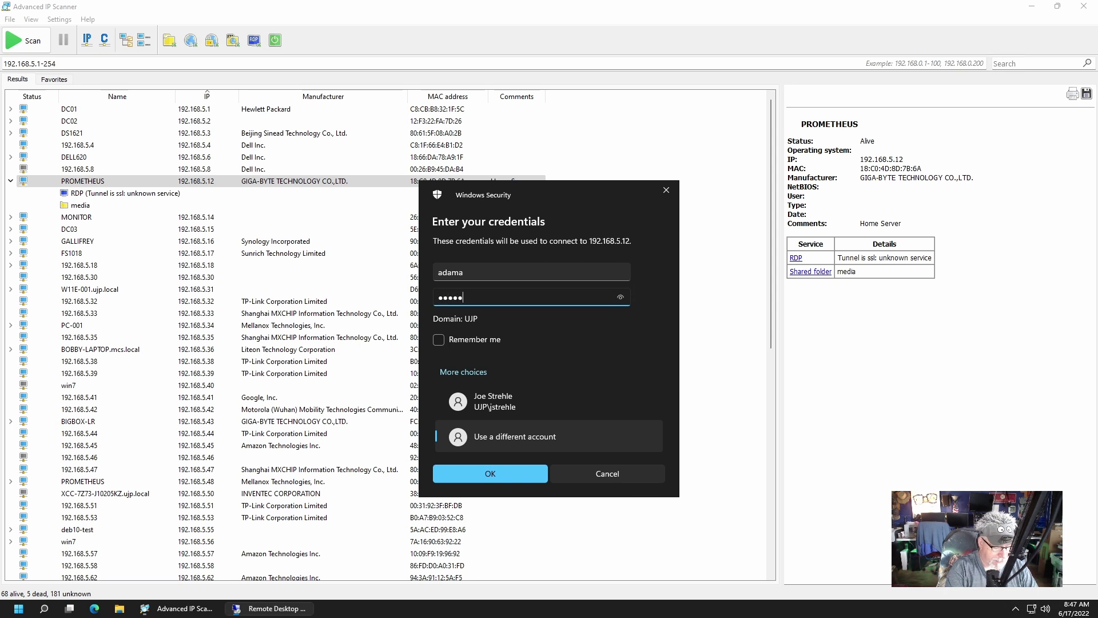
text(•••••)
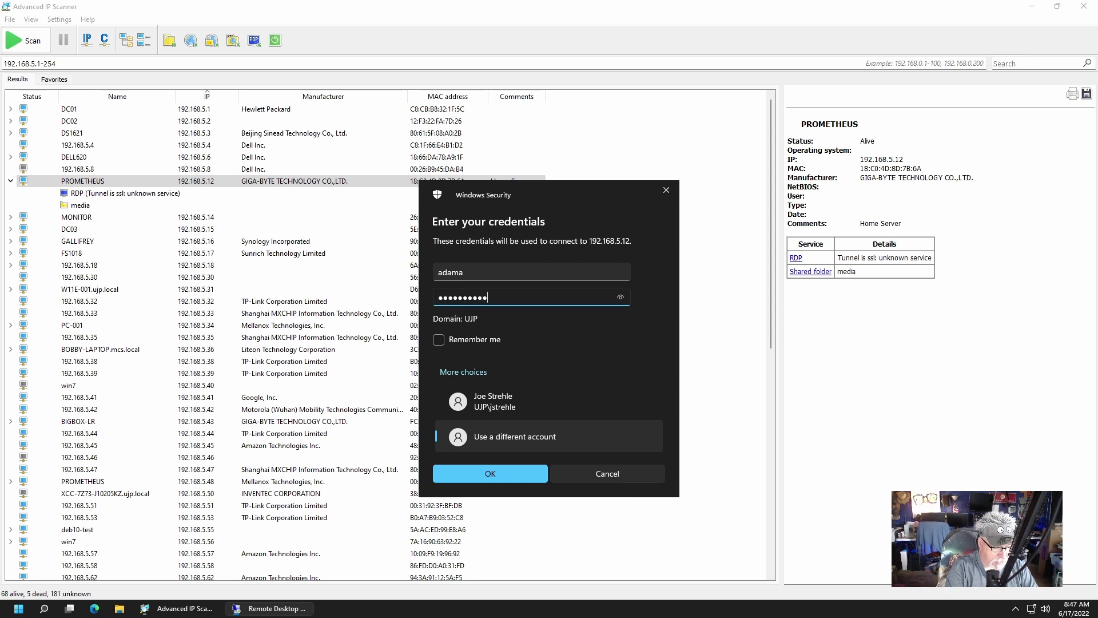
text(•••)
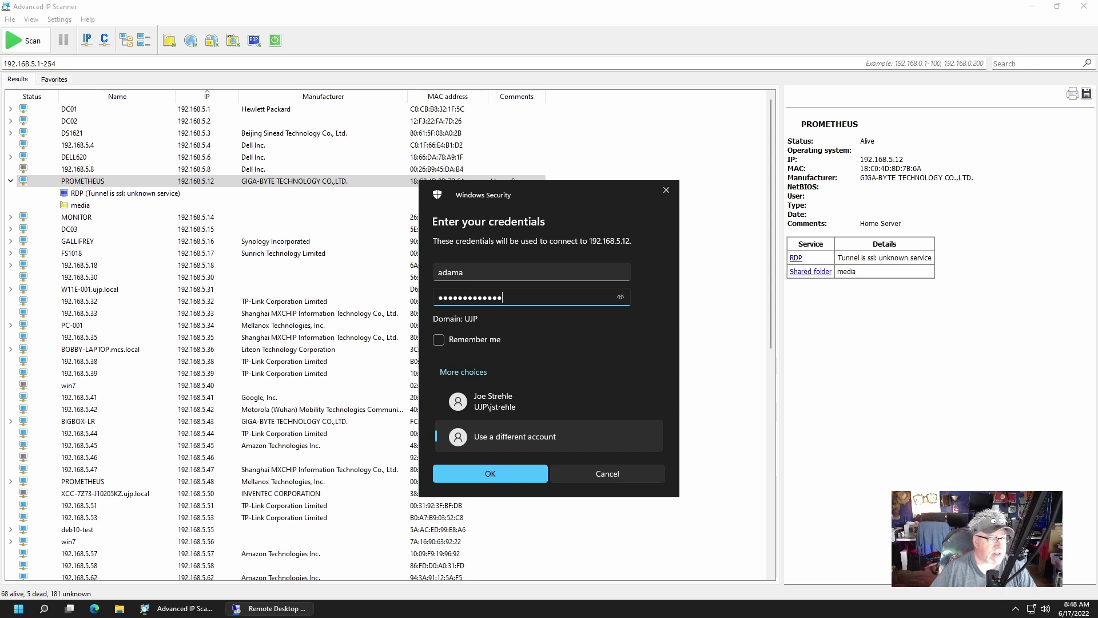
Step: Connect to PROMETHEUS at 192.168.5.12 over Remote Desktop, then disconnect the session
click(498, 473)
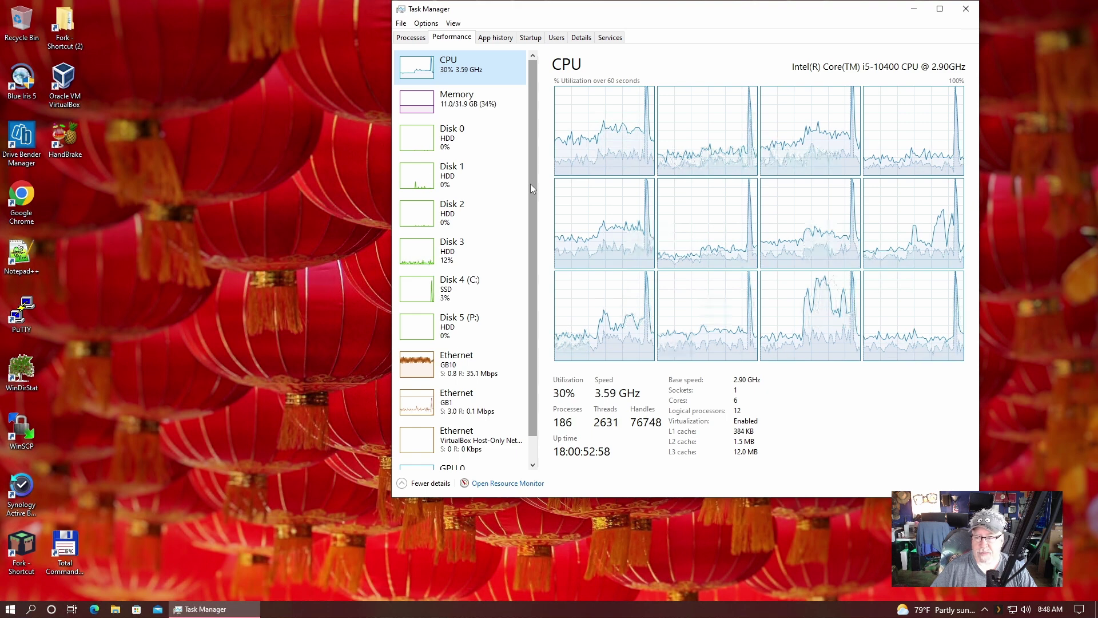
mouse_move(475, 3)
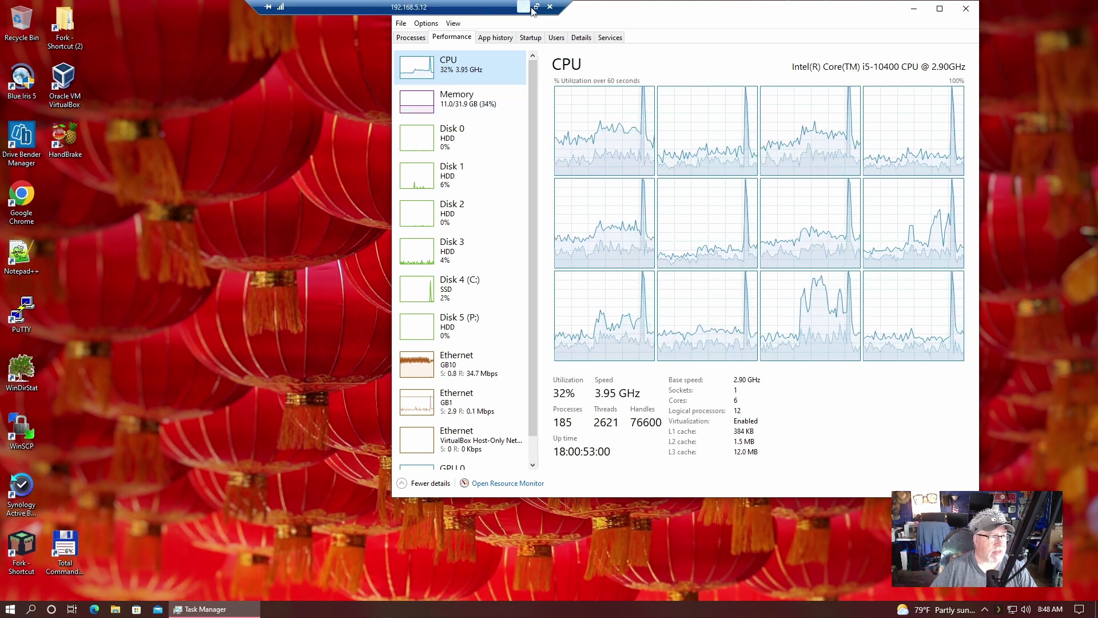
click(550, 7)
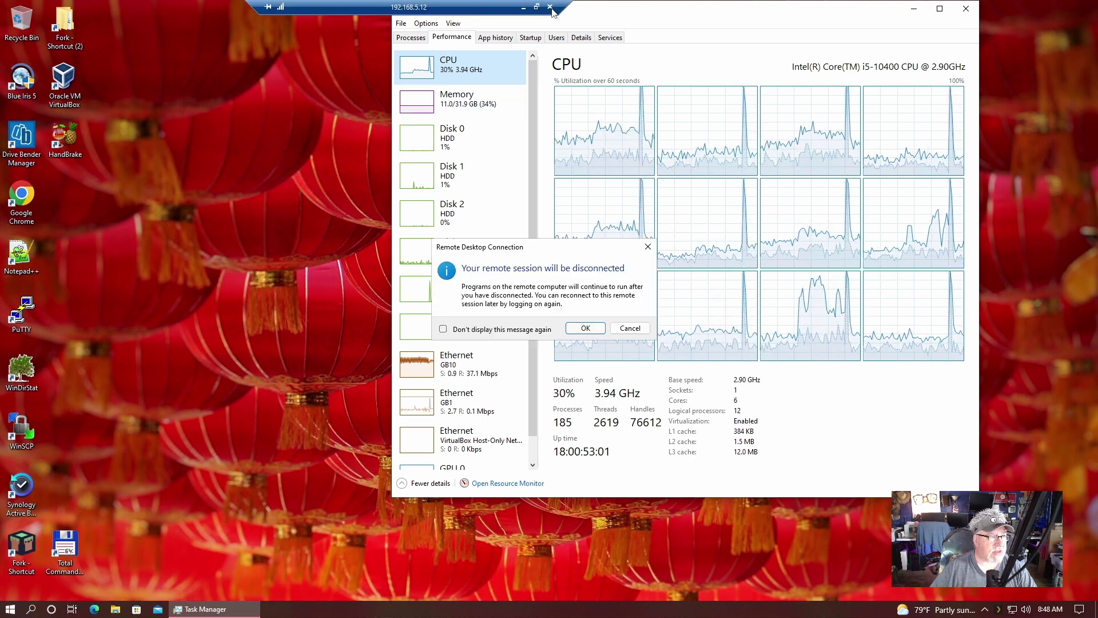
click(585, 329)
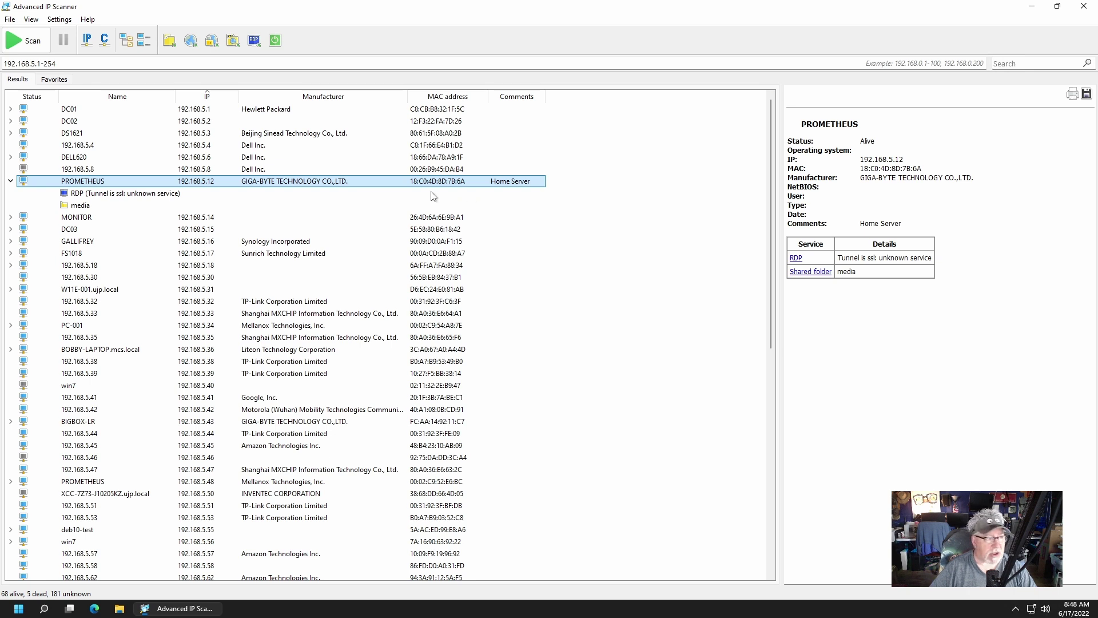
Step: Look through PROMETHEUS's context menu and Advanced submenu, then dismiss it with PROMETHEUS still expanded
right_click(373, 183)
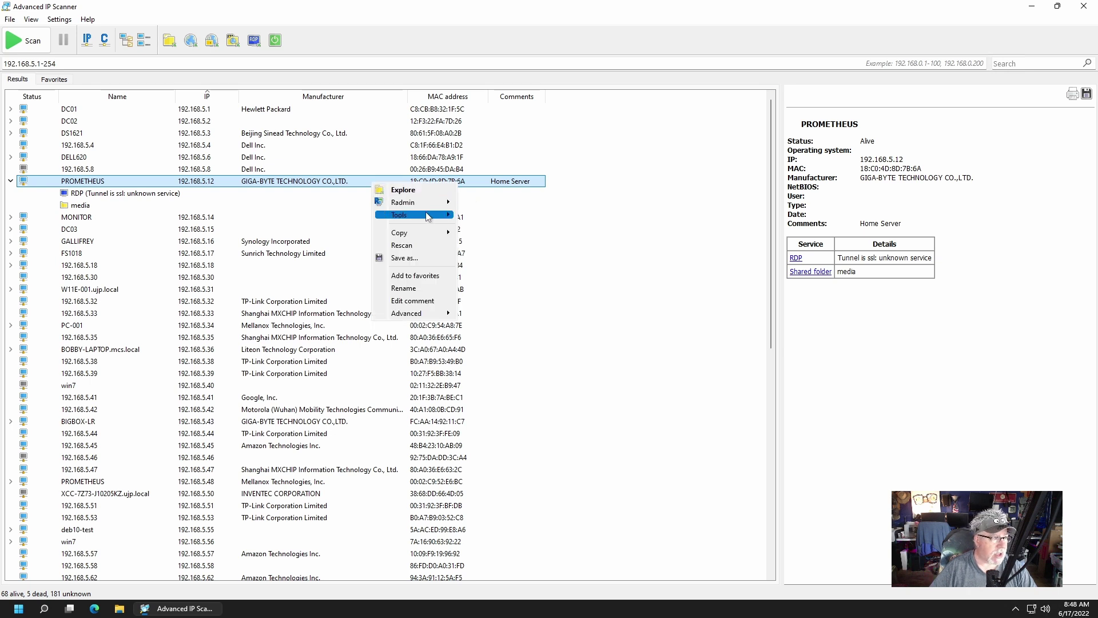
mouse_move(427, 238)
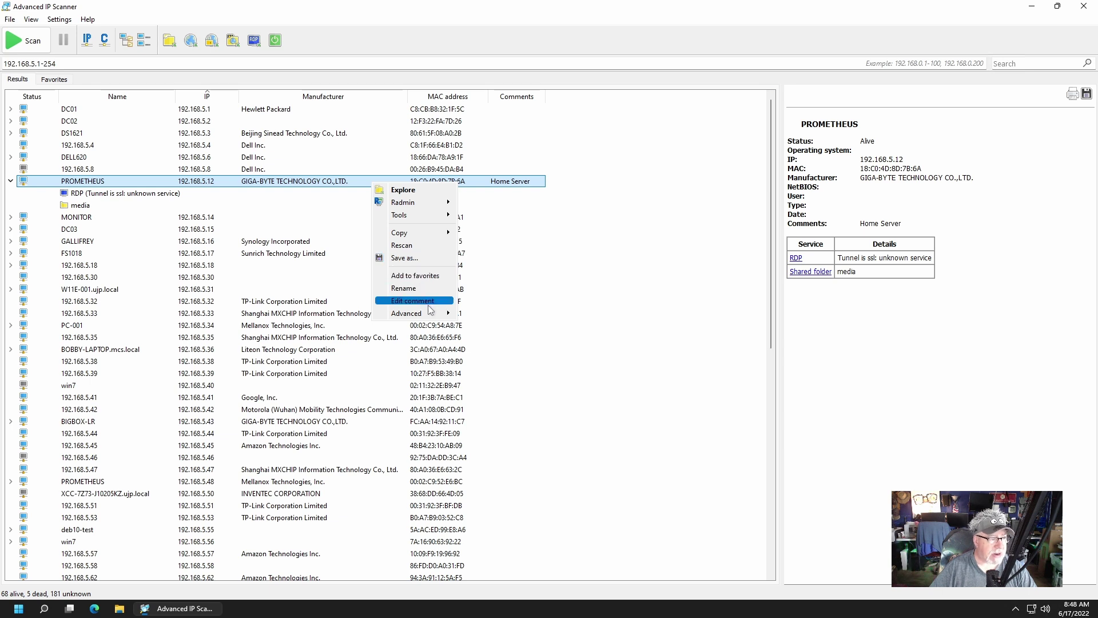
mouse_move(430, 315)
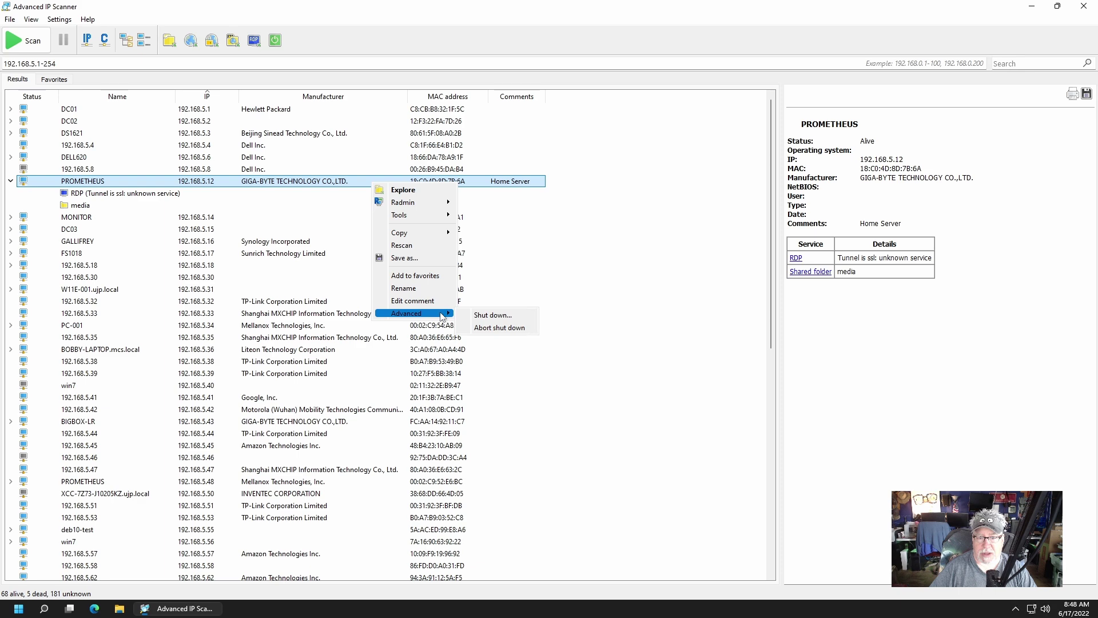
click(586, 272)
click(586, 272)
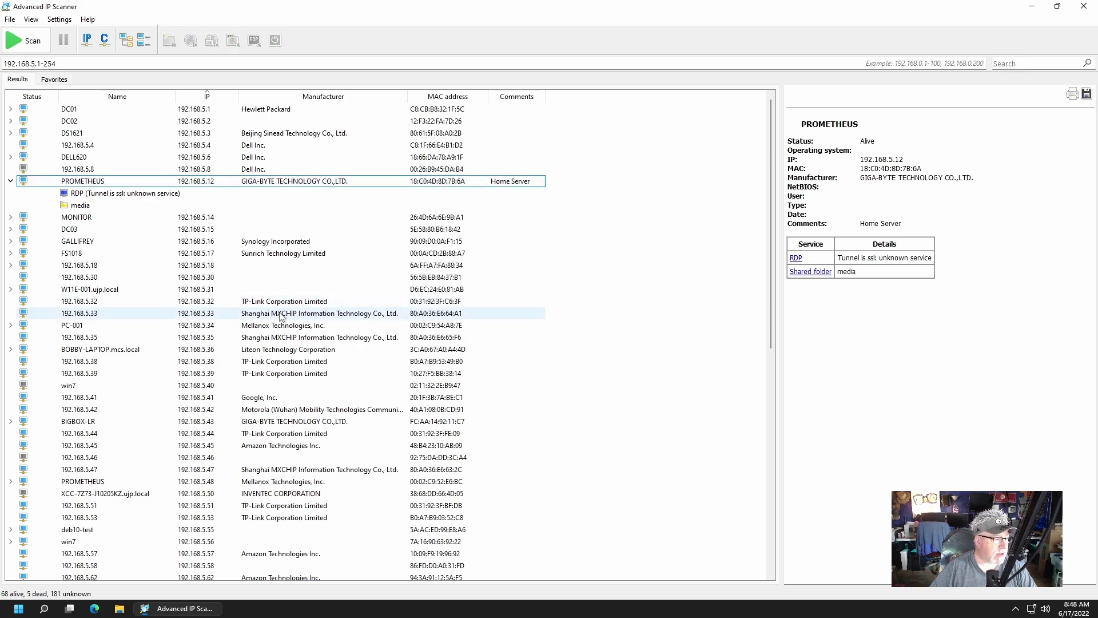
Step: Open the cr124-11-620 host (192.168.5.199) over HTTPS in Edge from its Tools menu
scroll(280, 317, down, 6)
scroll(279, 317, down, 6)
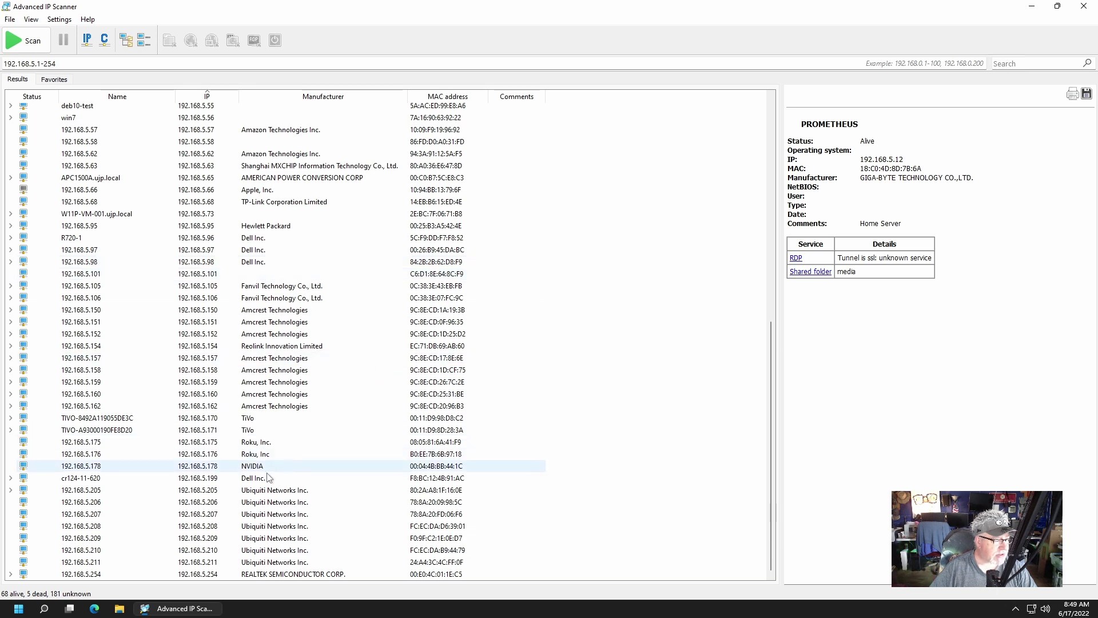
click(216, 483)
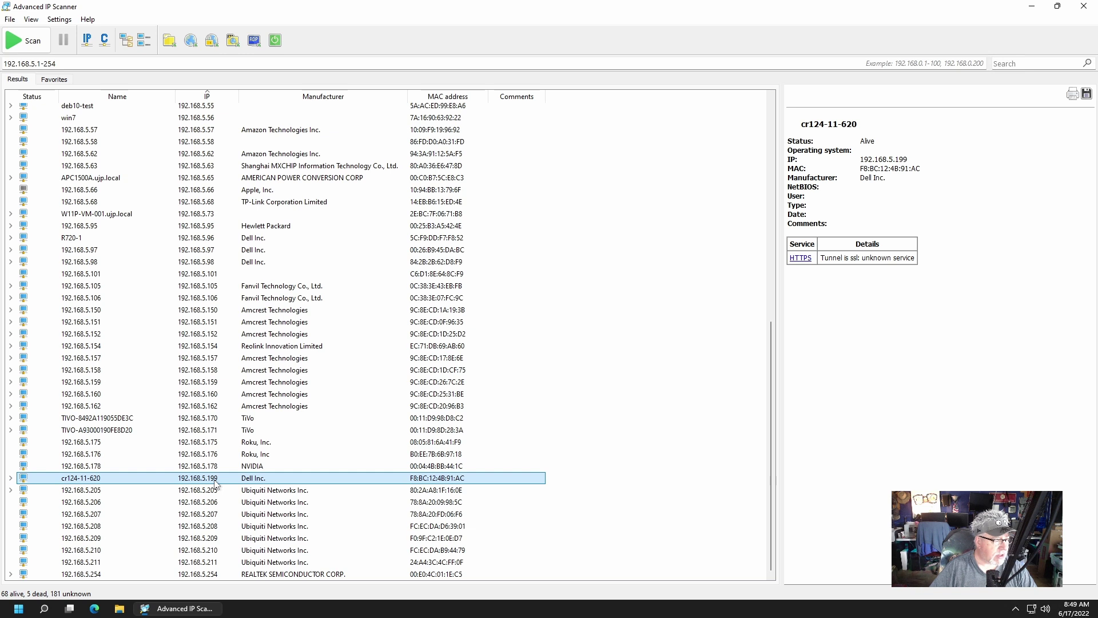
right_click(216, 483)
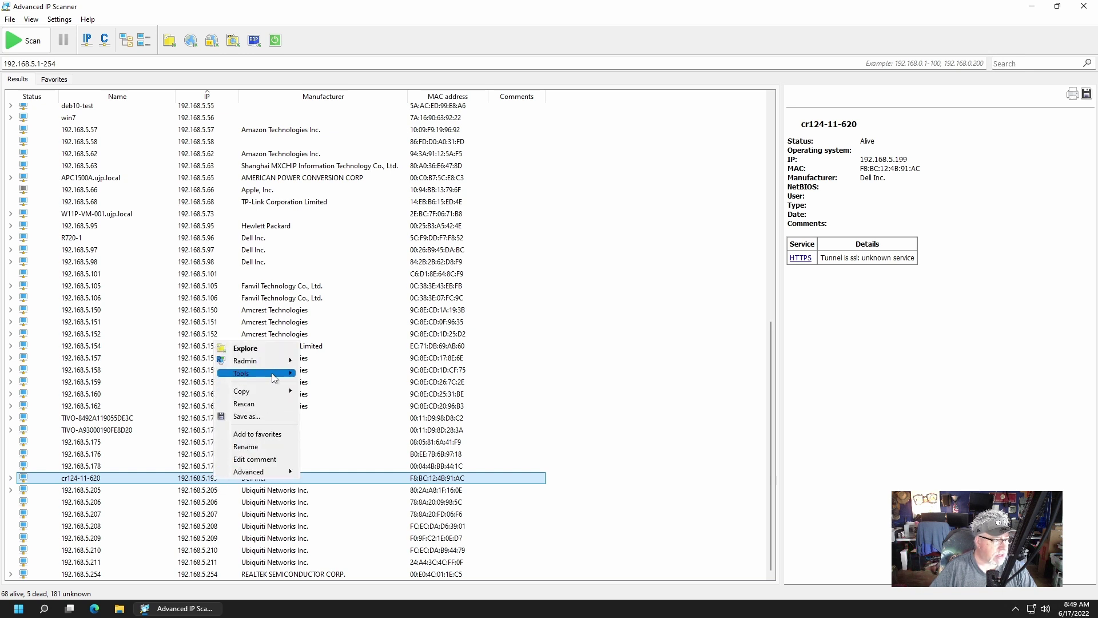
mouse_move(273, 377)
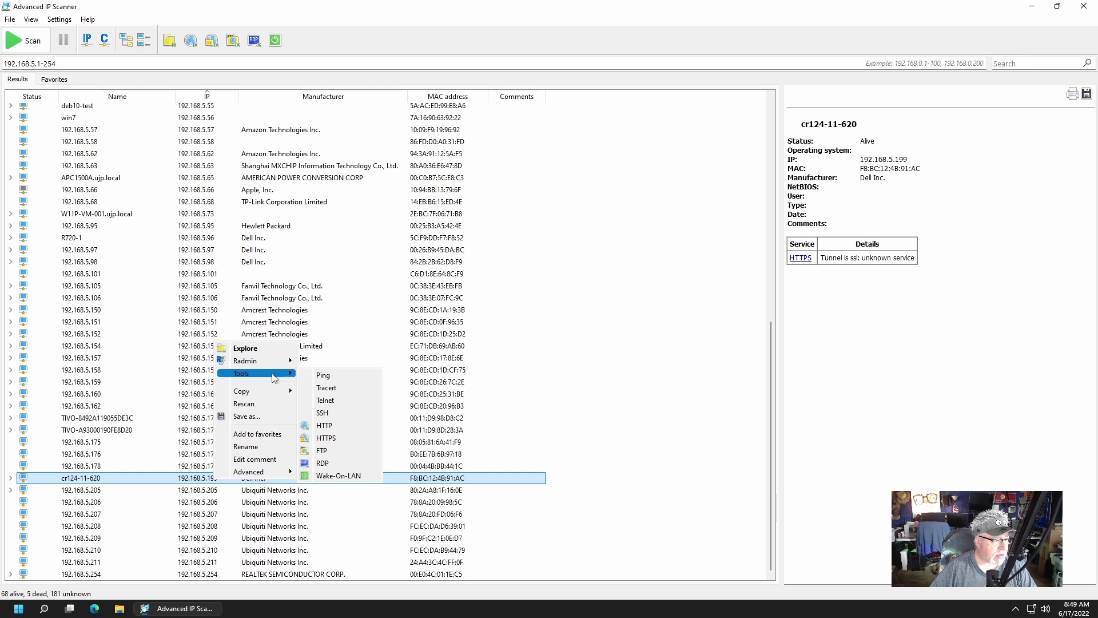
click(332, 439)
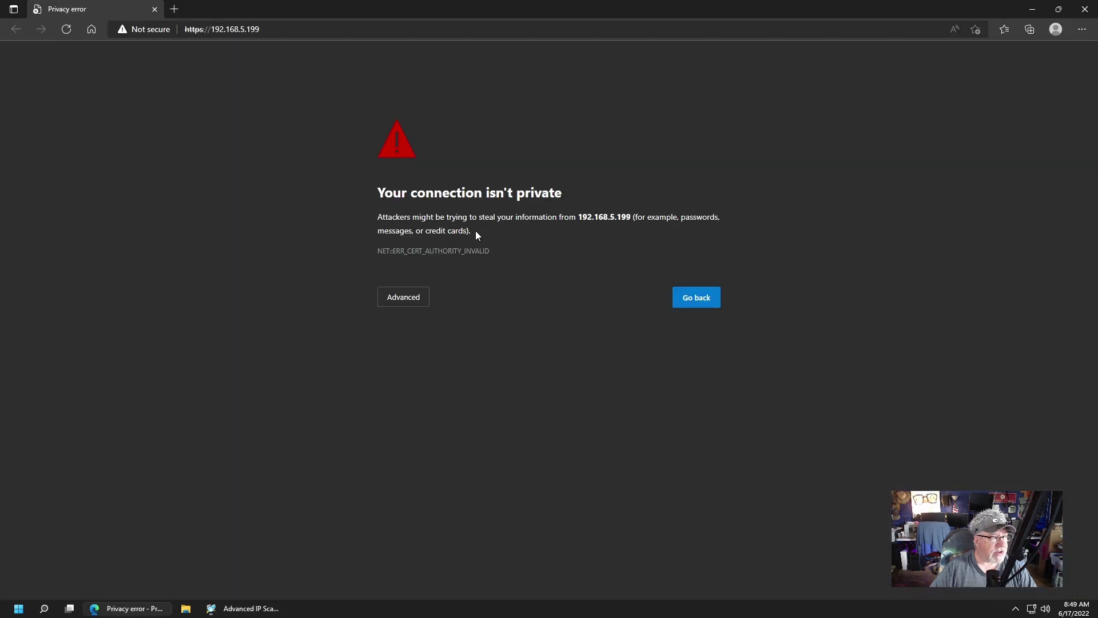
Step: Bypass the certificate warning to load the iDRAC7 login page for 192.168.5.199, then close Edge
click(410, 297)
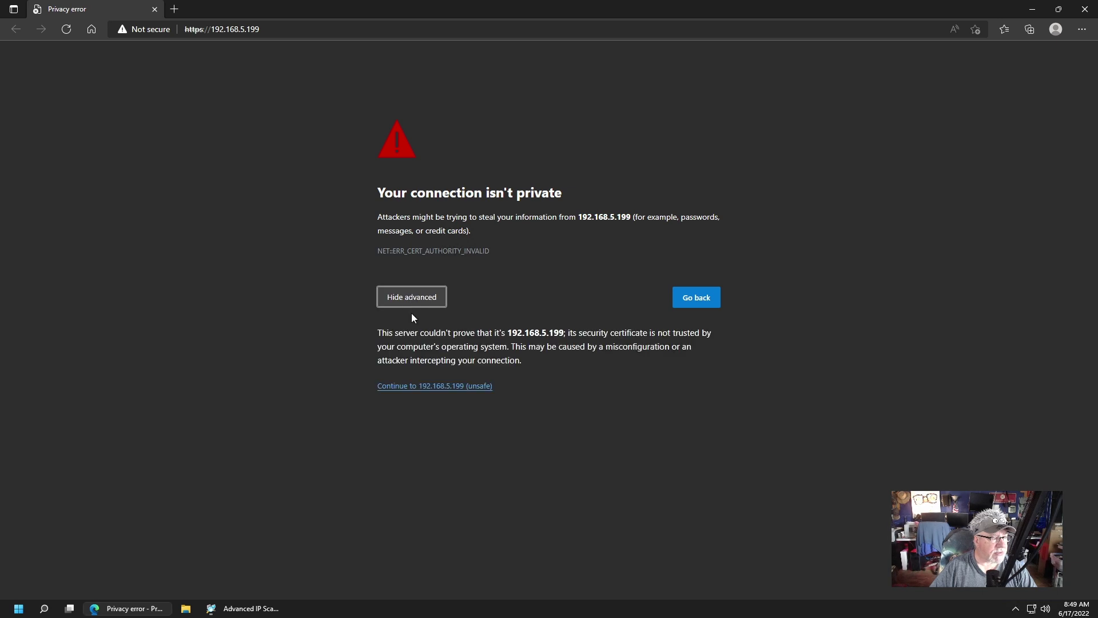
click(433, 387)
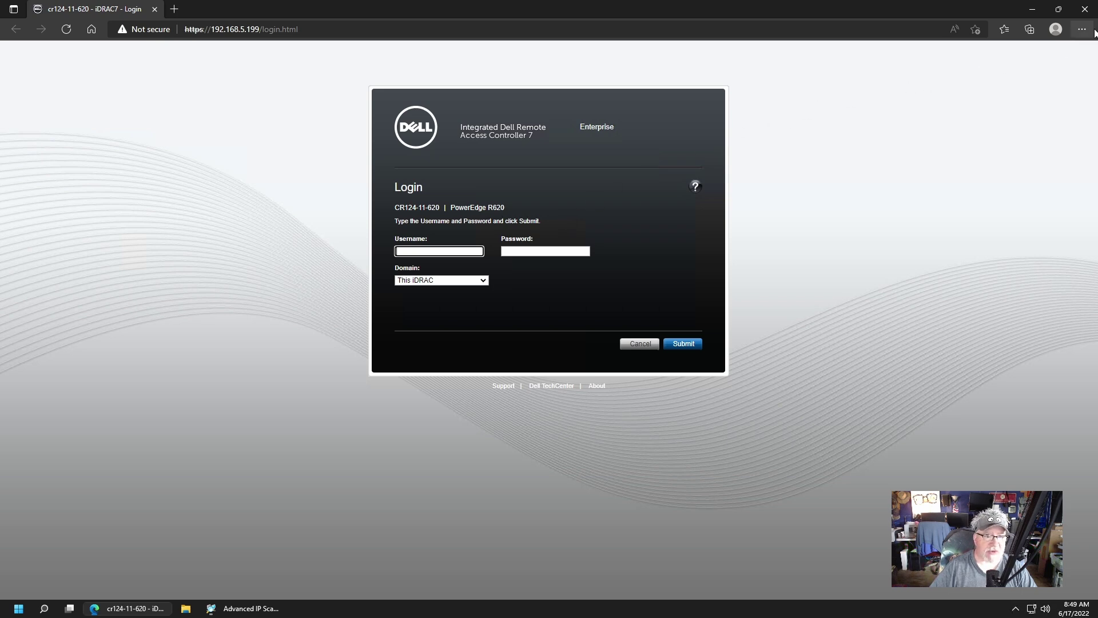
click(1085, 9)
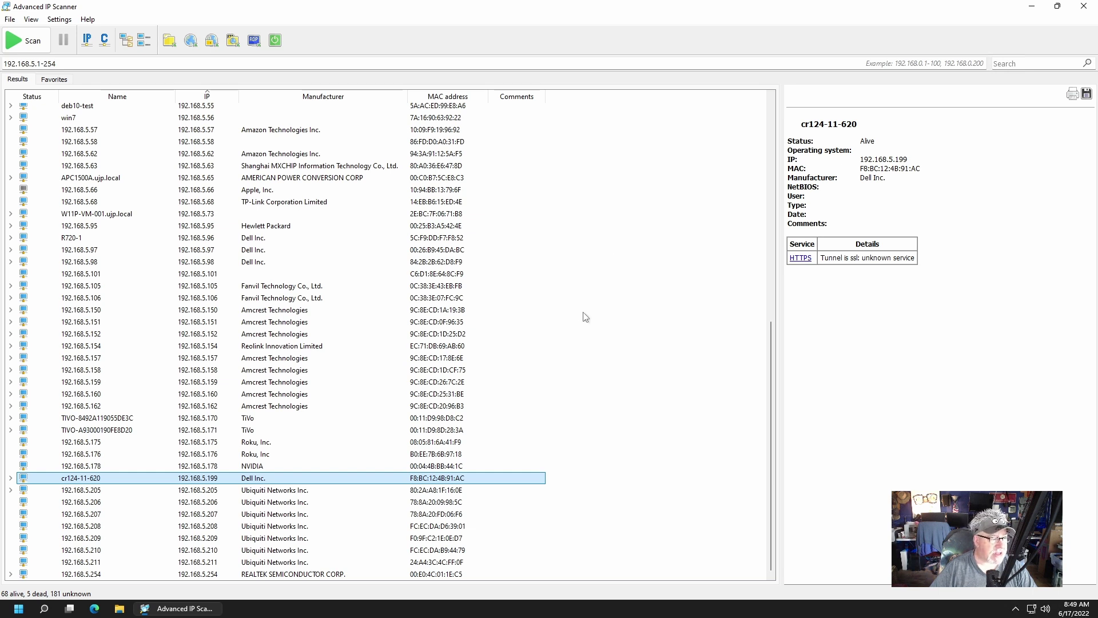
Step: Review details for hosts .105, .98, .170, .175, .176 and .178, ending on firewall 192.168.5.254
click(285, 290)
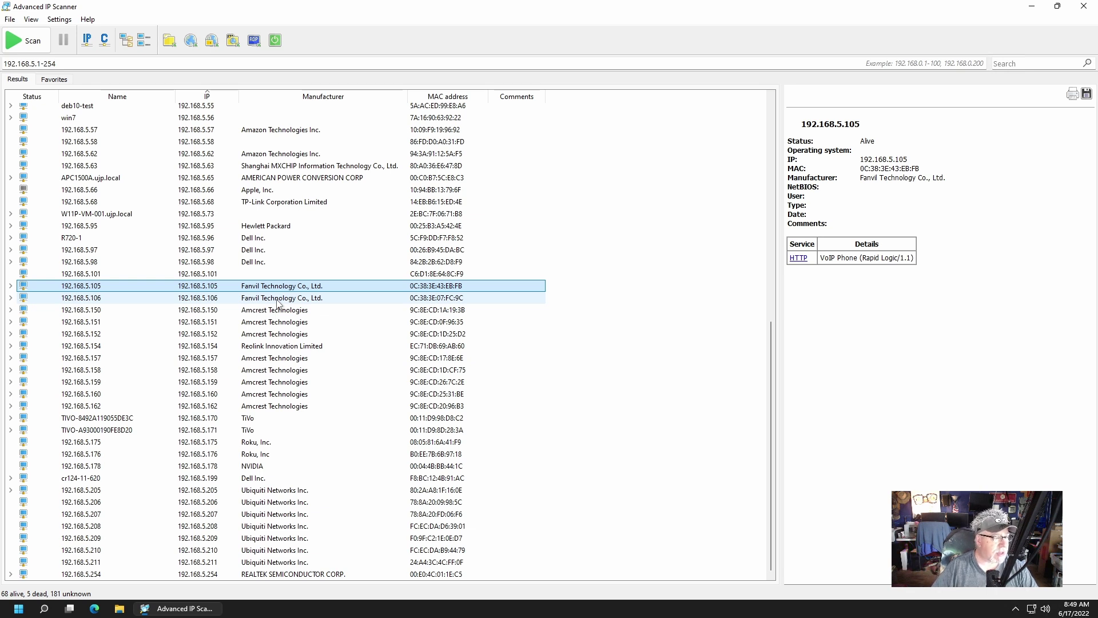
click(261, 262)
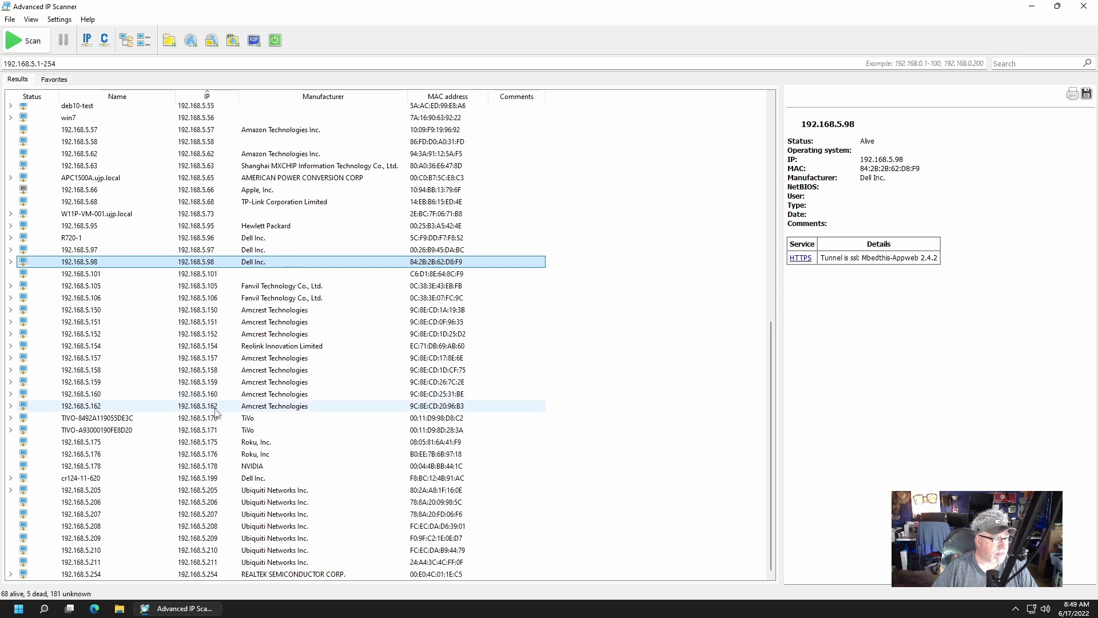
click(305, 418)
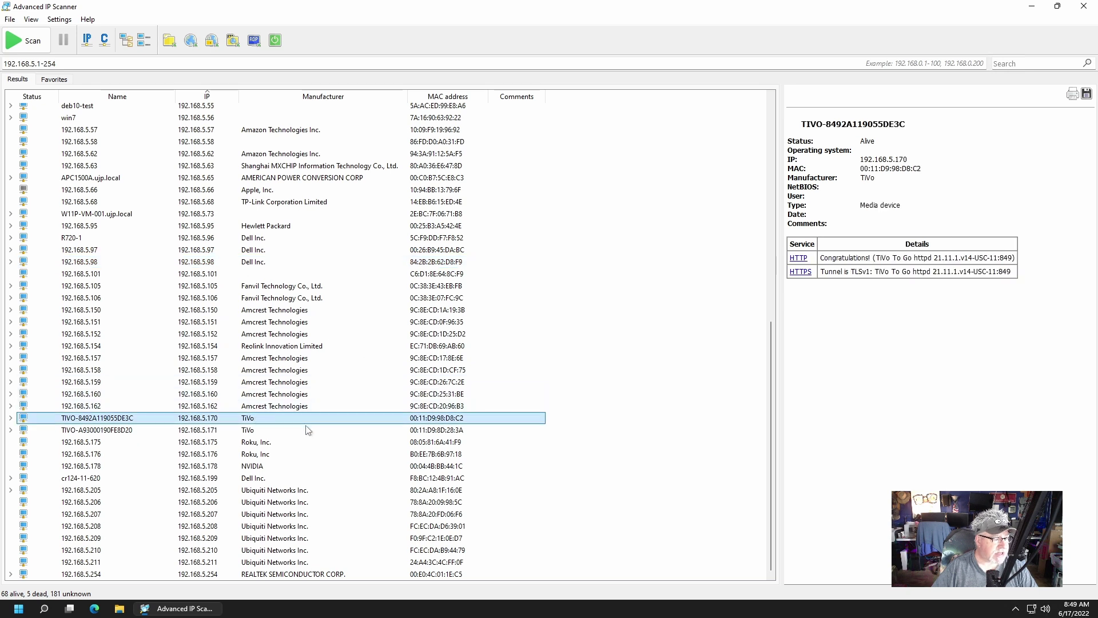
click(275, 442)
click(266, 454)
click(263, 469)
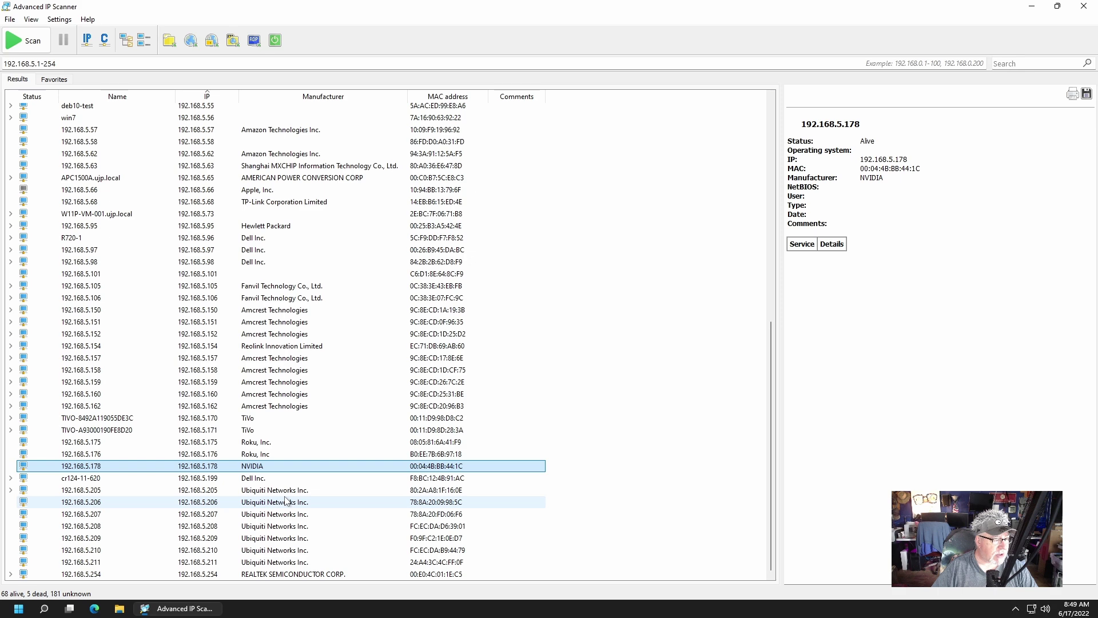
scroll(286, 502, up, 5)
scroll(286, 502, down, 5)
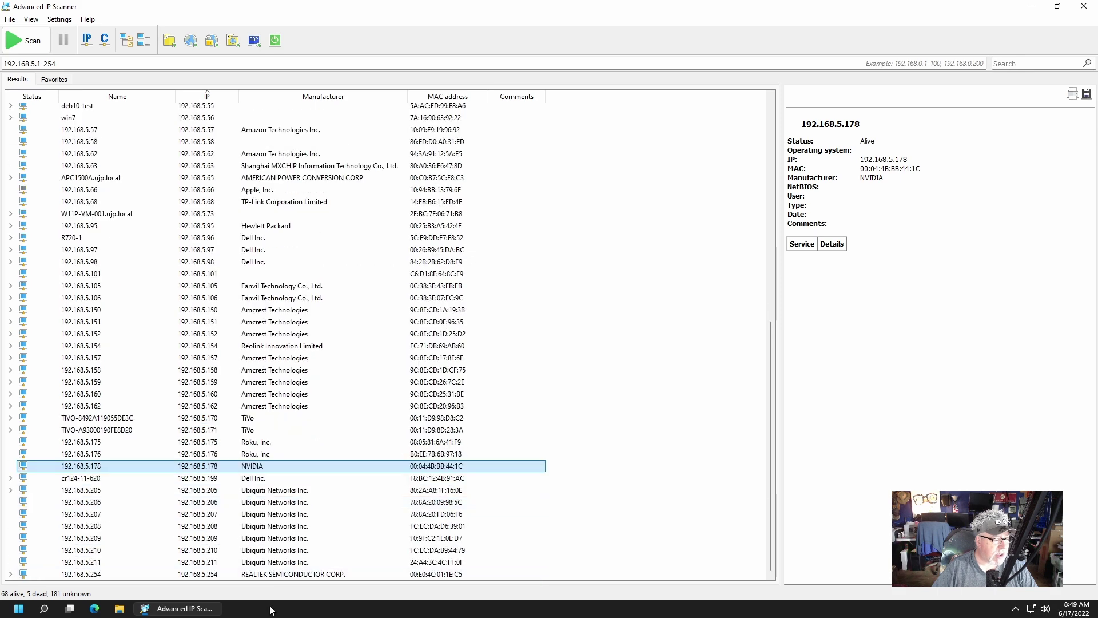
click(266, 575)
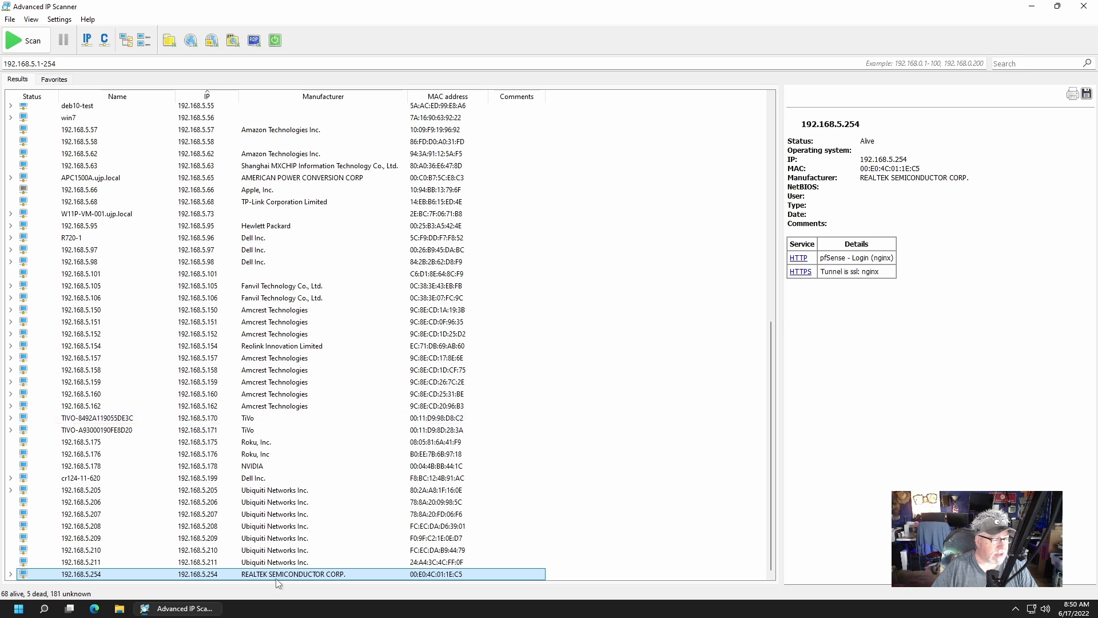
Step: Edit the comment of host 192.168.5.254 to read 'PFSense Firewall'
right_click(281, 575)
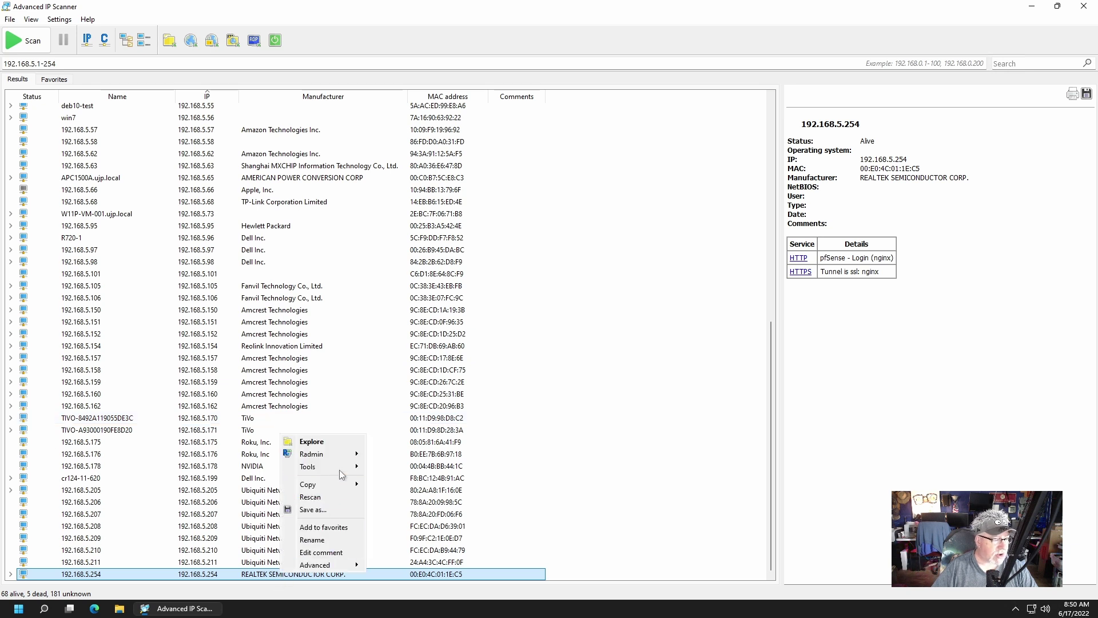
mouse_move(342, 472)
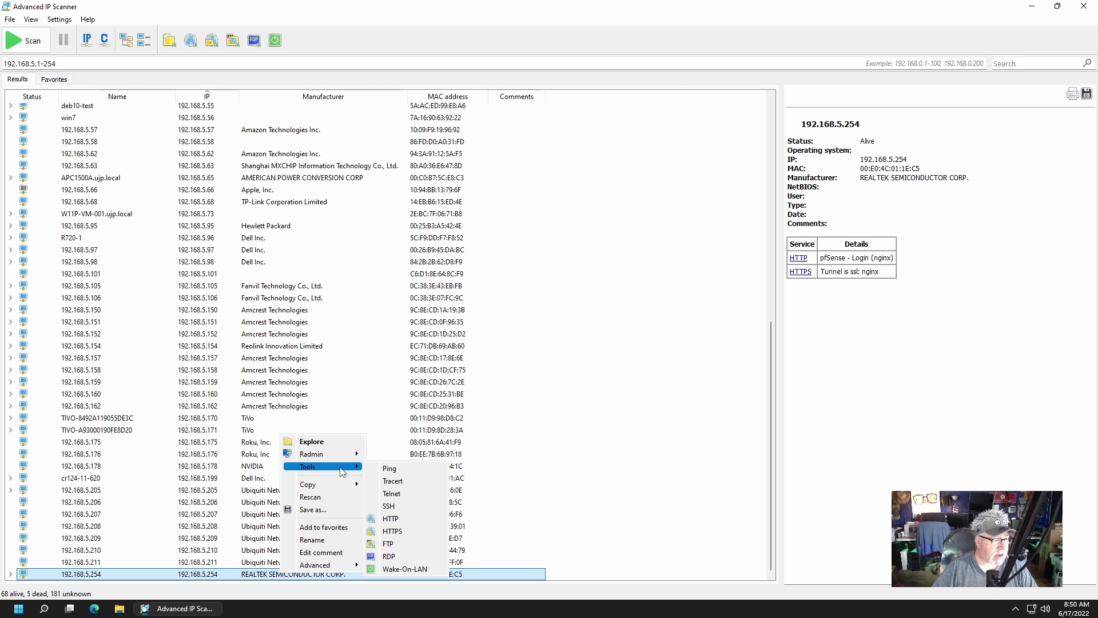
click(344, 553)
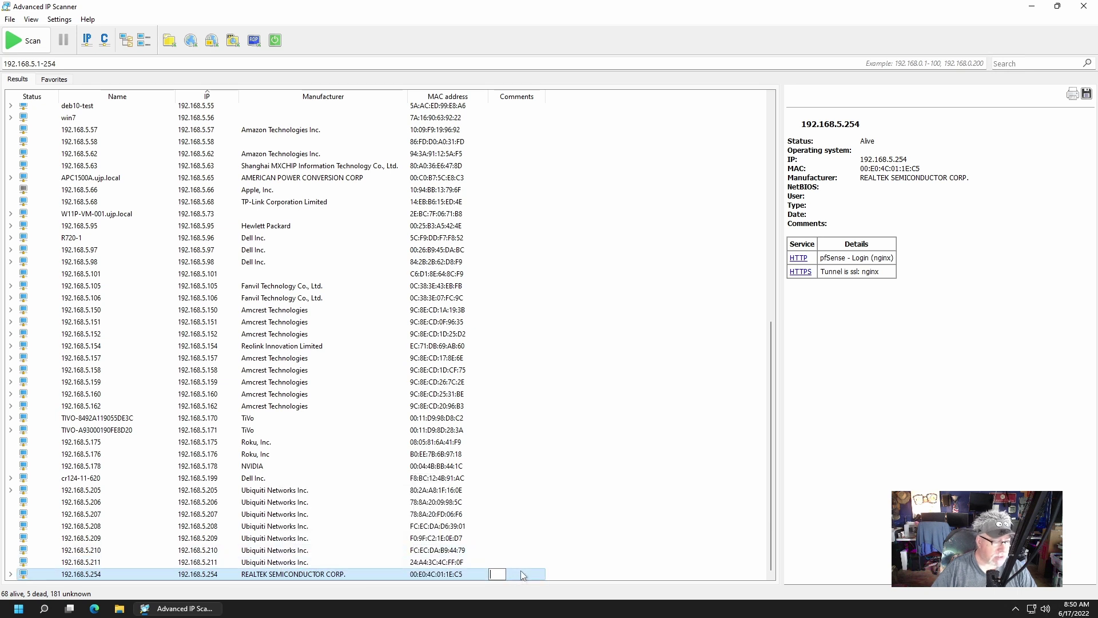
text(PFSense Firewall)
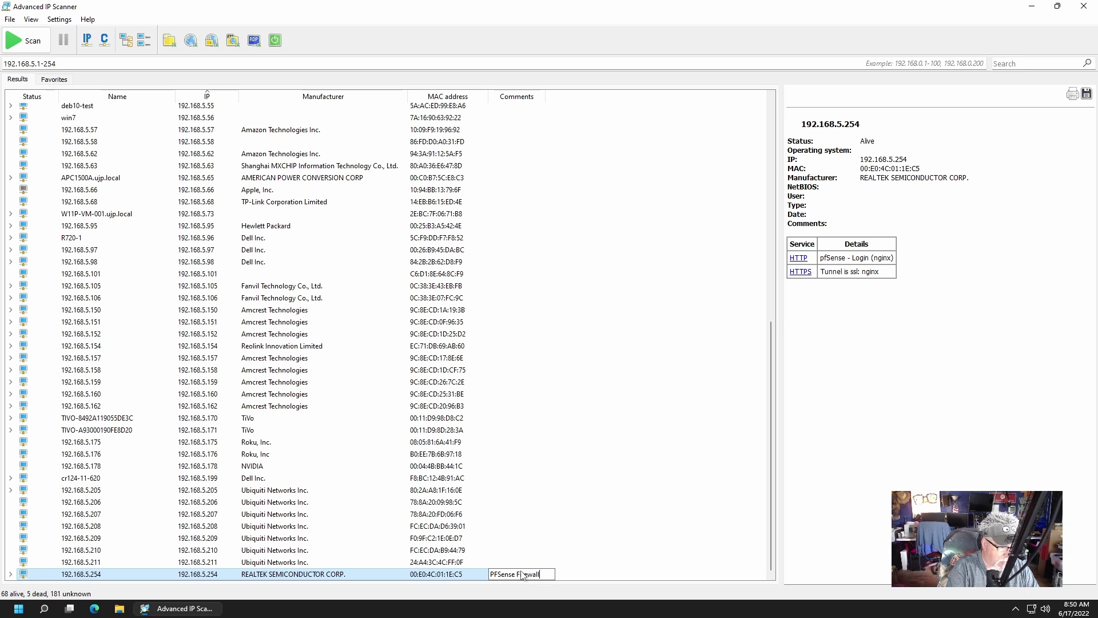
key(Return)
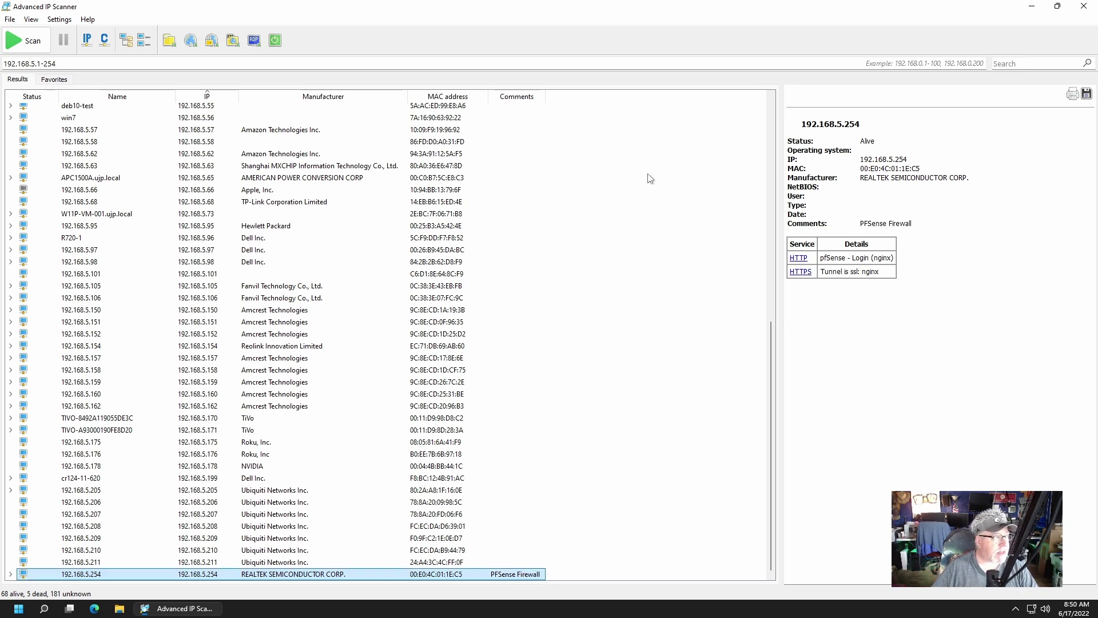
Step: Save the scan results in HTML format as 'subnet 5' in the Documents folder
click(11, 20)
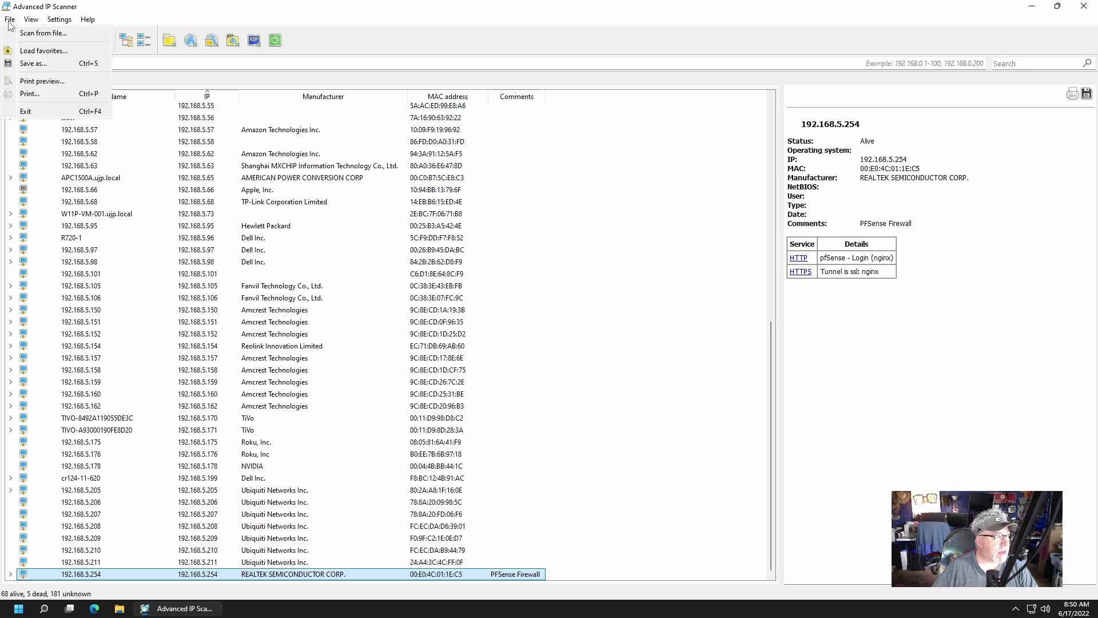
click(41, 65)
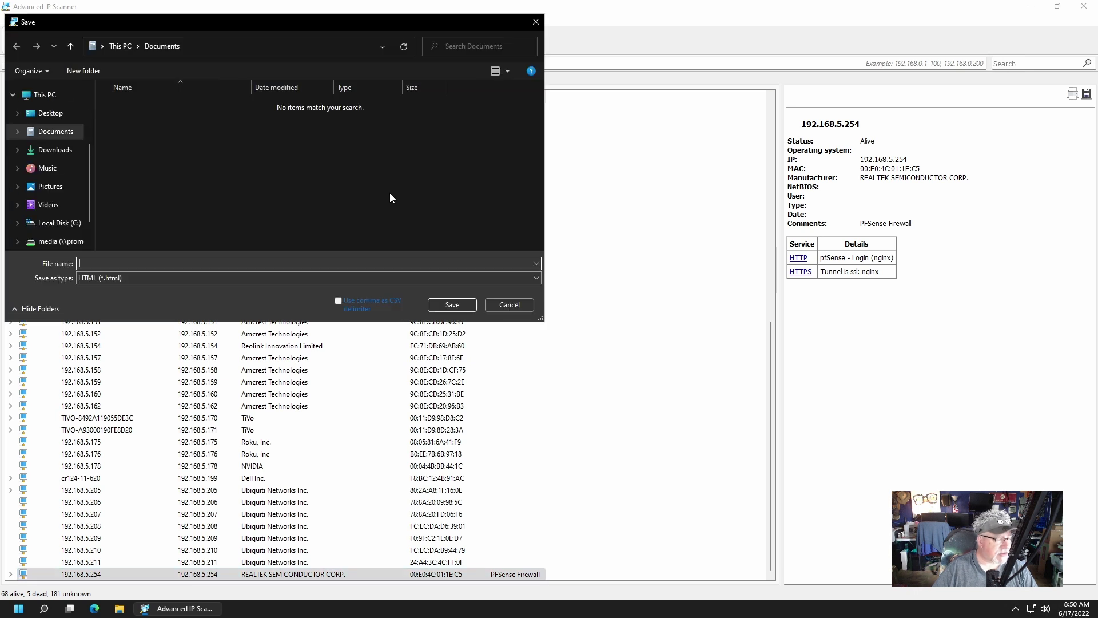
text(subnet 5)
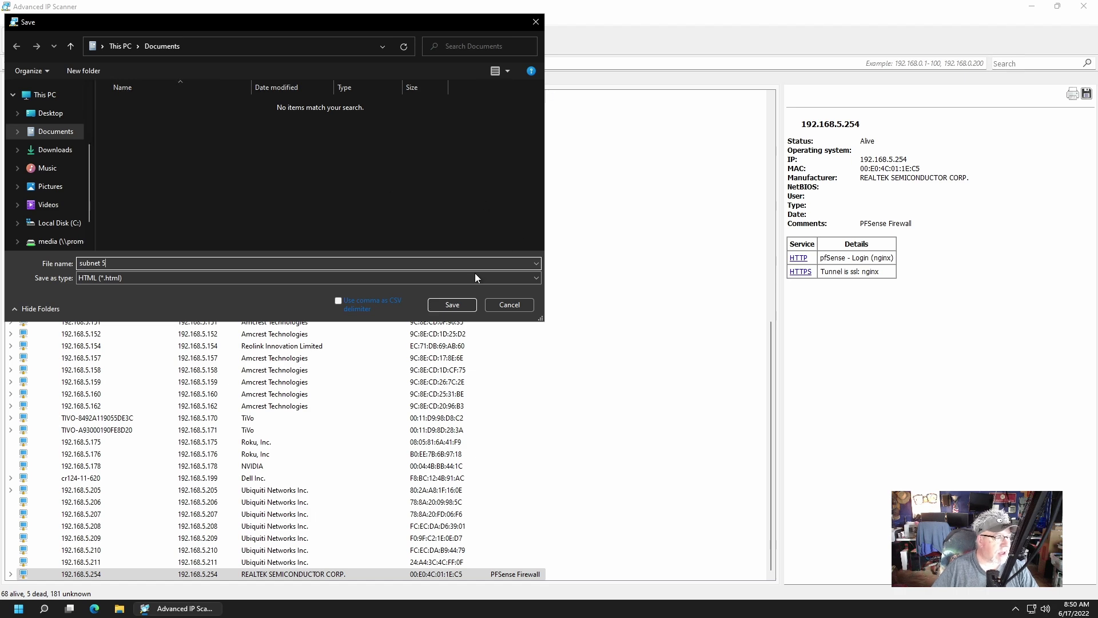
click(460, 308)
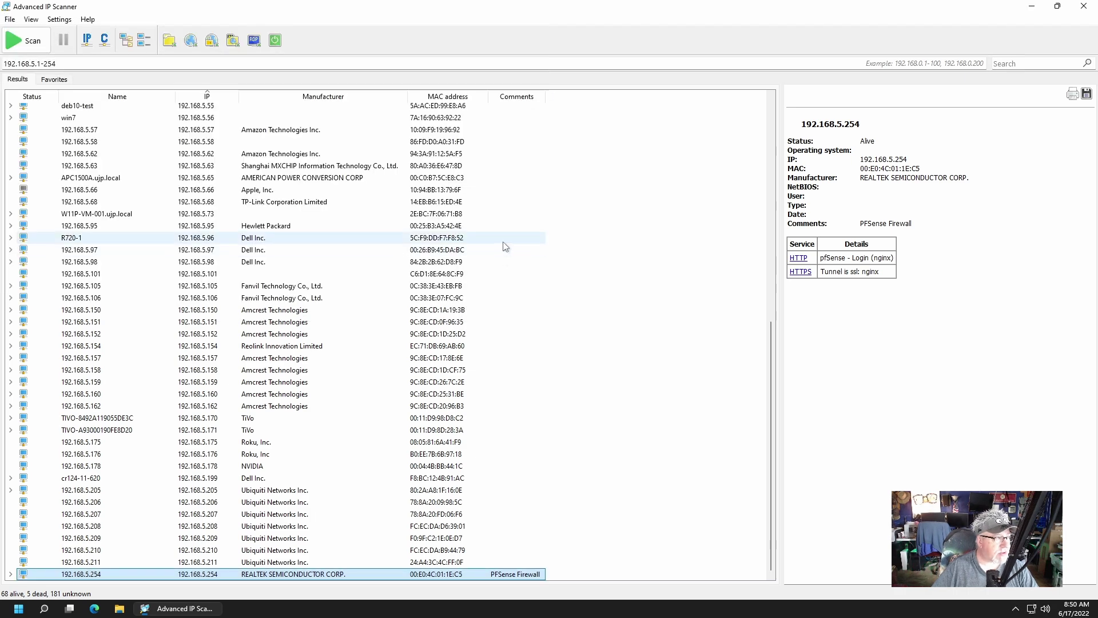